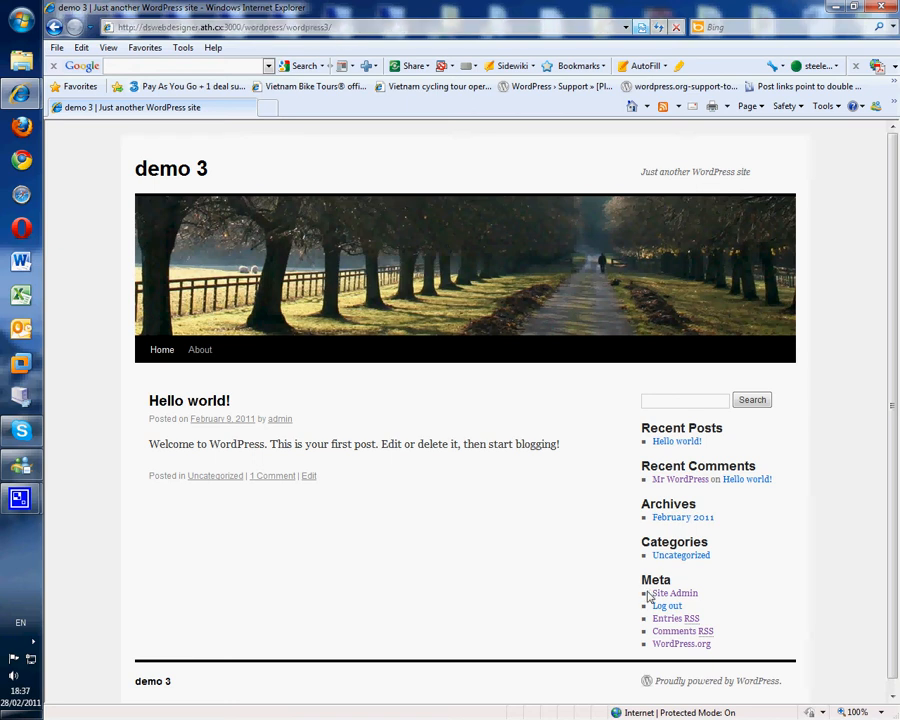
Set the site's permalinks to the custom structure /%postname% and save the changes
left_click(677, 594)
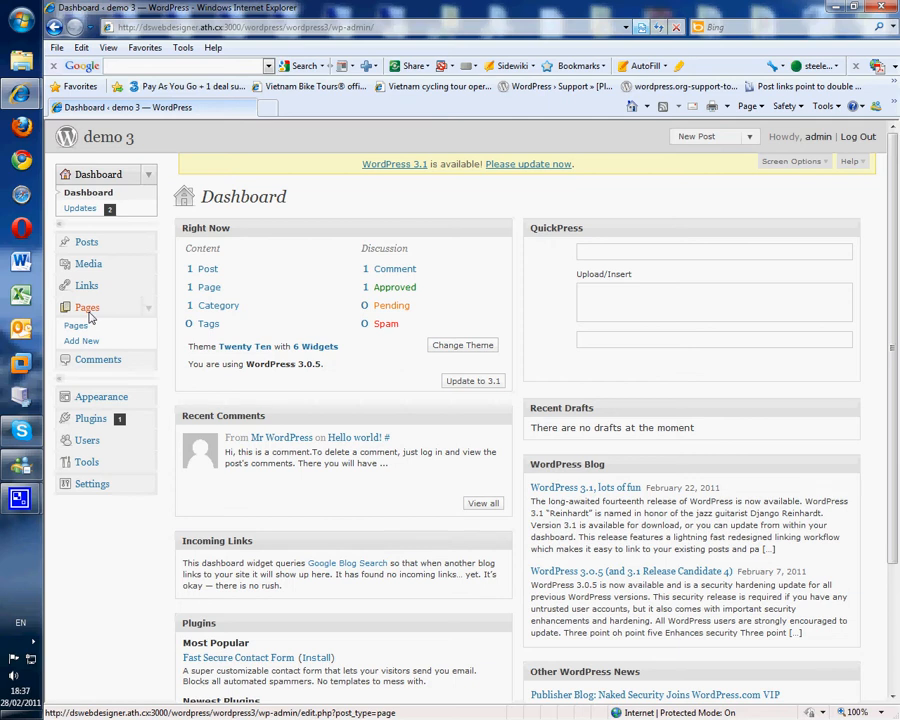
left_click(88, 485)
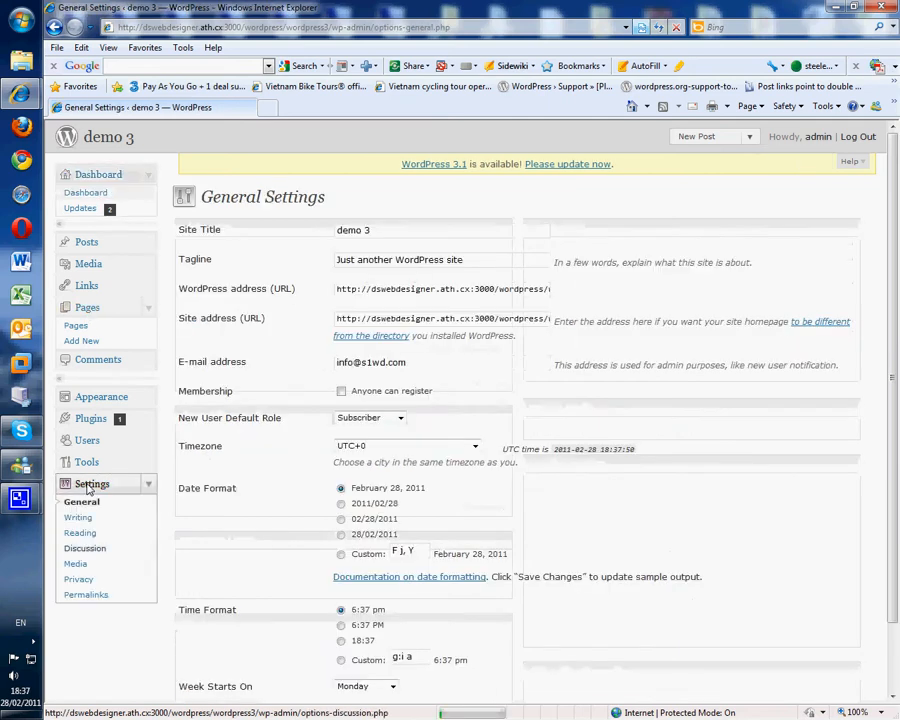
left_click(94, 595)
left_click(195, 427)
left_click(356, 425)
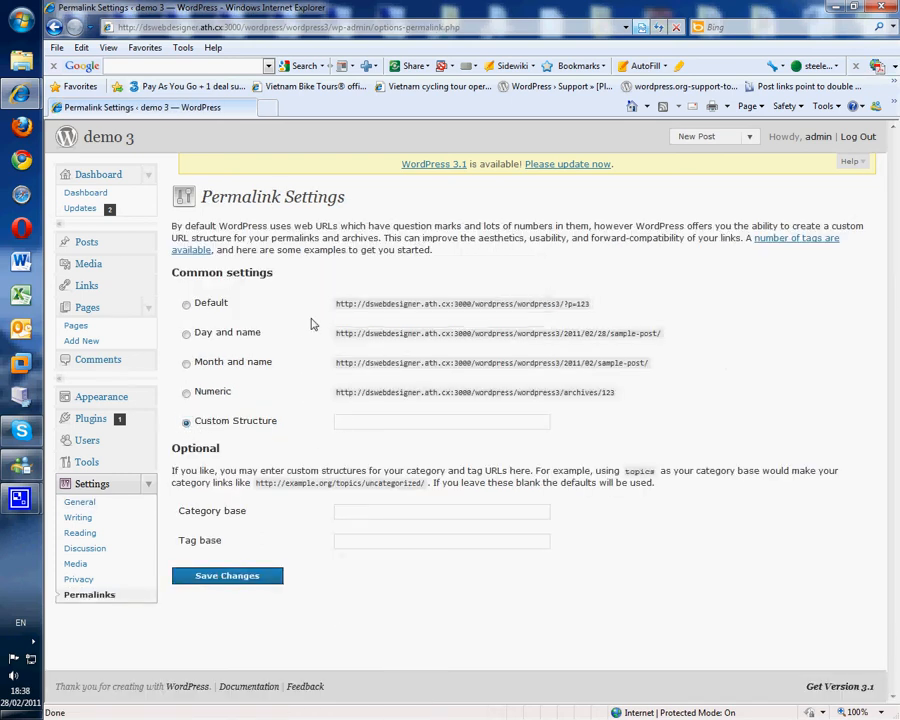
left_click(199, 307)
left_click_drag(590, 305, 566, 305)
left_click(574, 305)
left_click(186, 422)
left_click(349, 430)
left_click(205, 577)
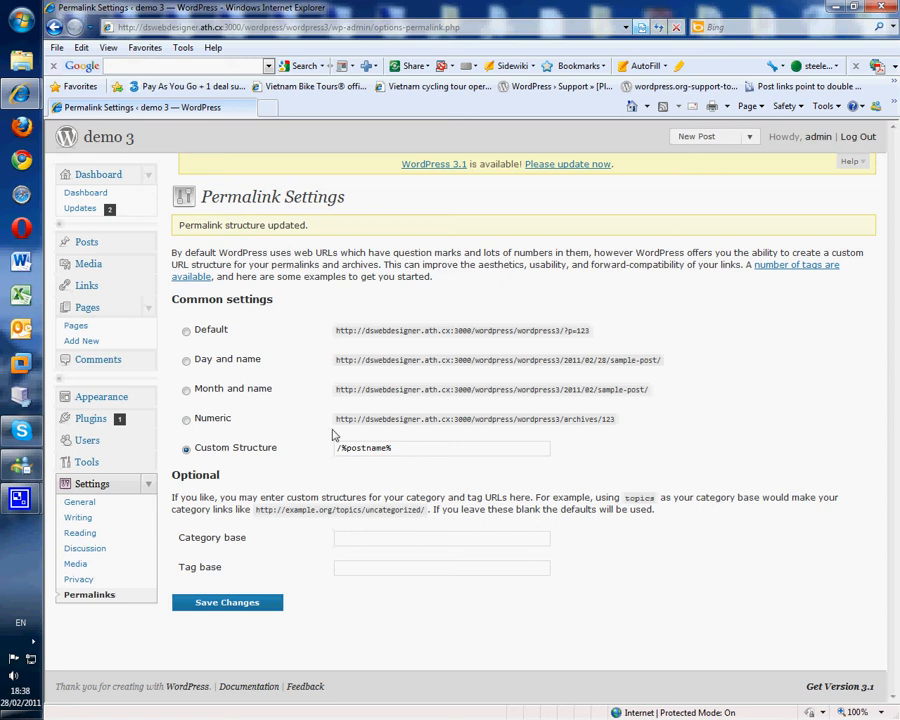
Review the General, Writing and Reading settings, including the front page display options and the pages selectable as front page and posts page
left_click(78, 503)
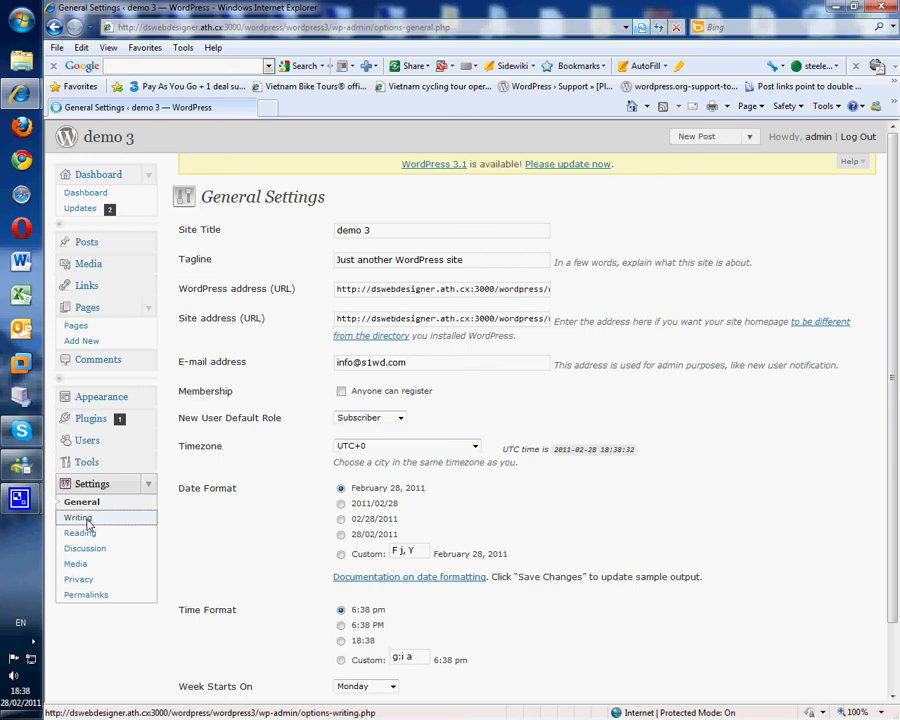
left_click(78, 518)
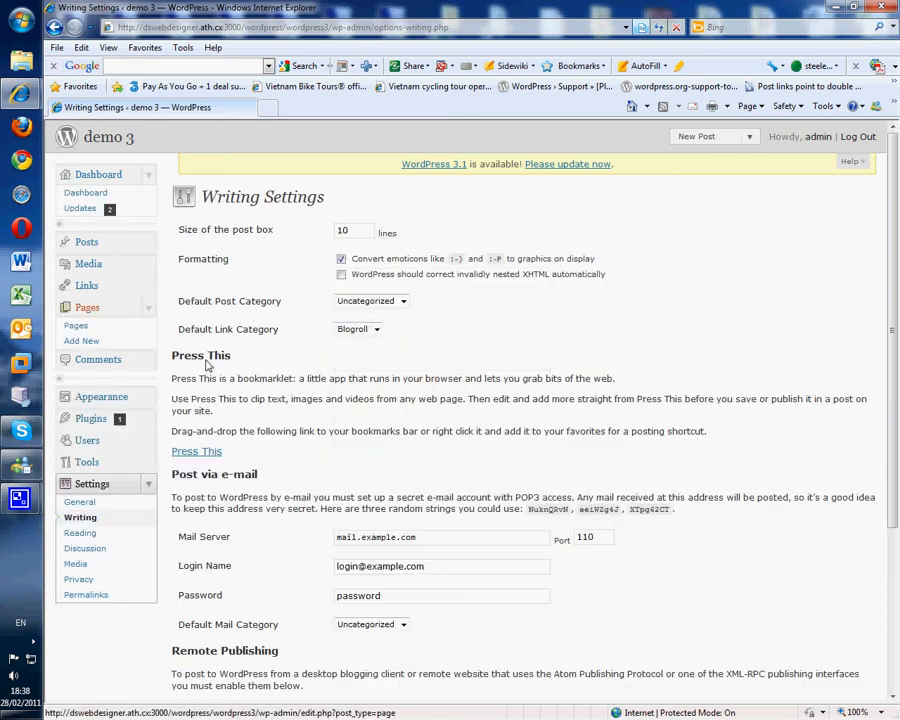
left_click(82, 535)
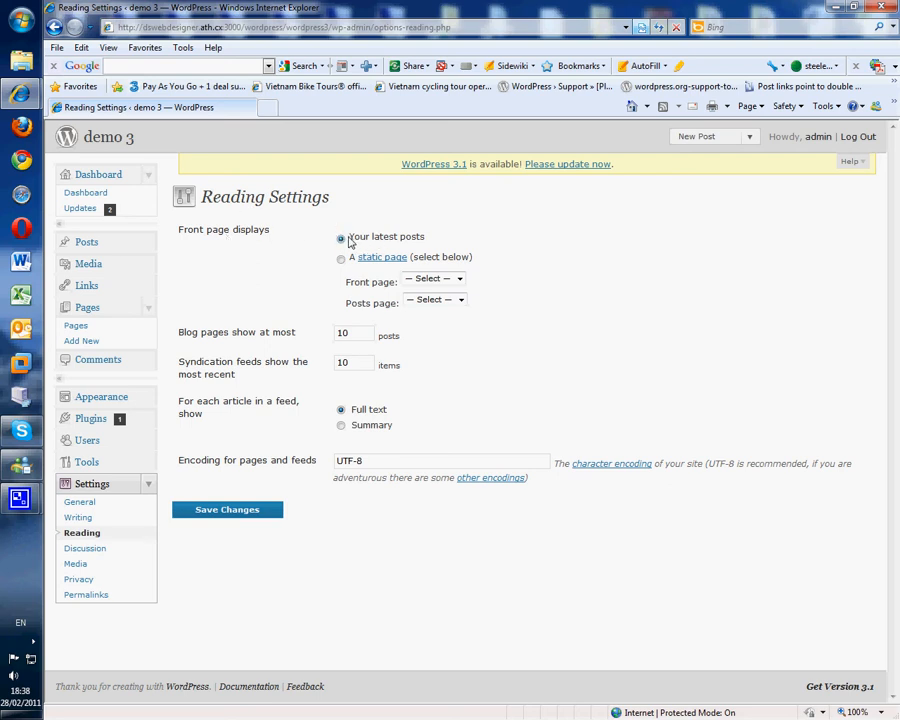
left_click_drag(350, 242, 420, 242)
left_click_drag(349, 242, 425, 237)
left_click(425, 237)
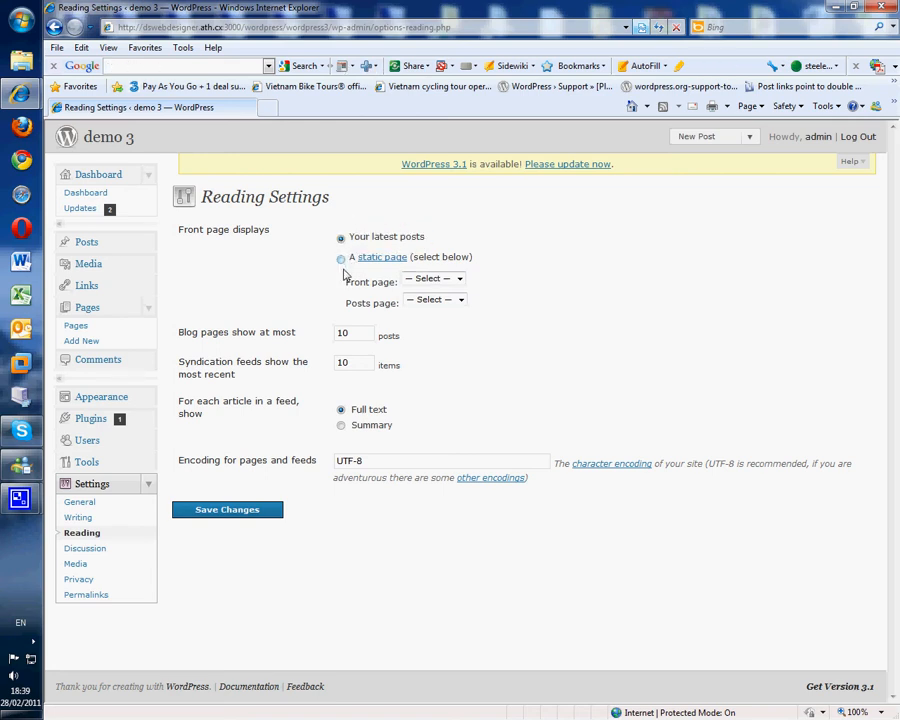
left_click(421, 303)
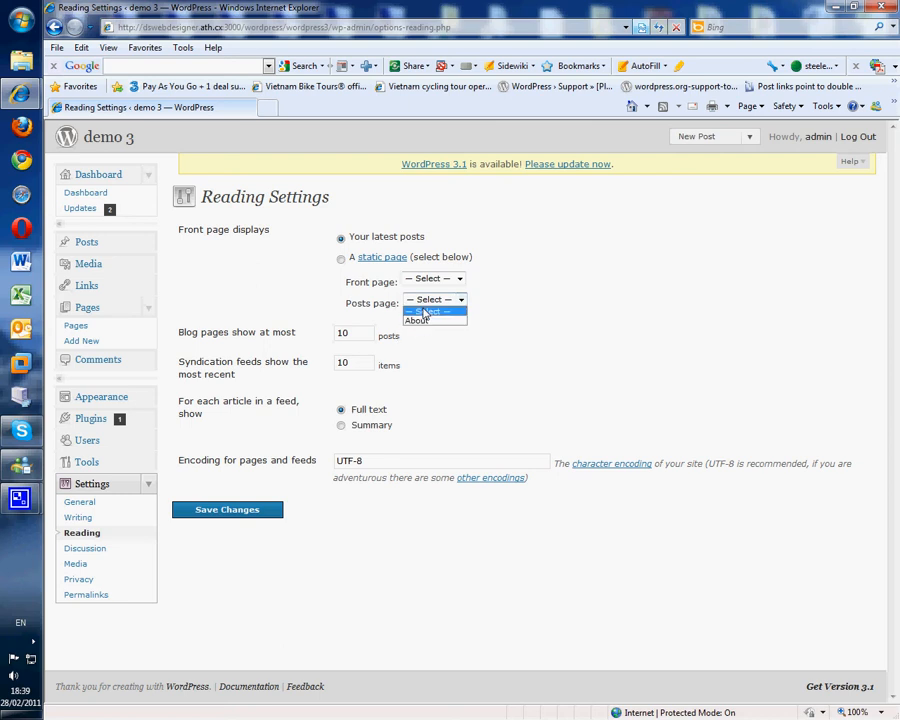
left_click(457, 280)
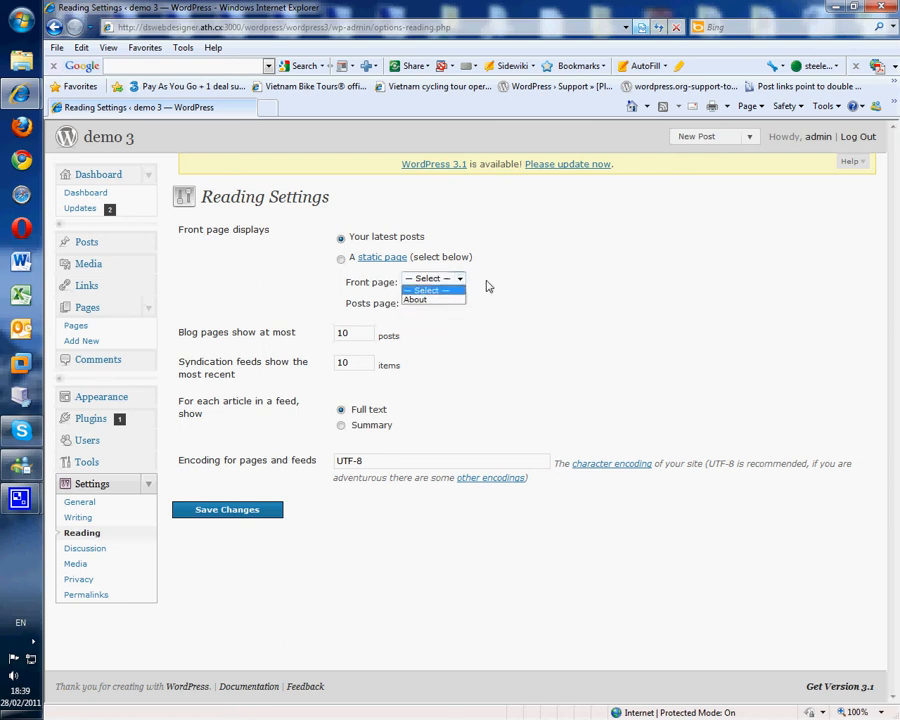
left_click(487, 286)
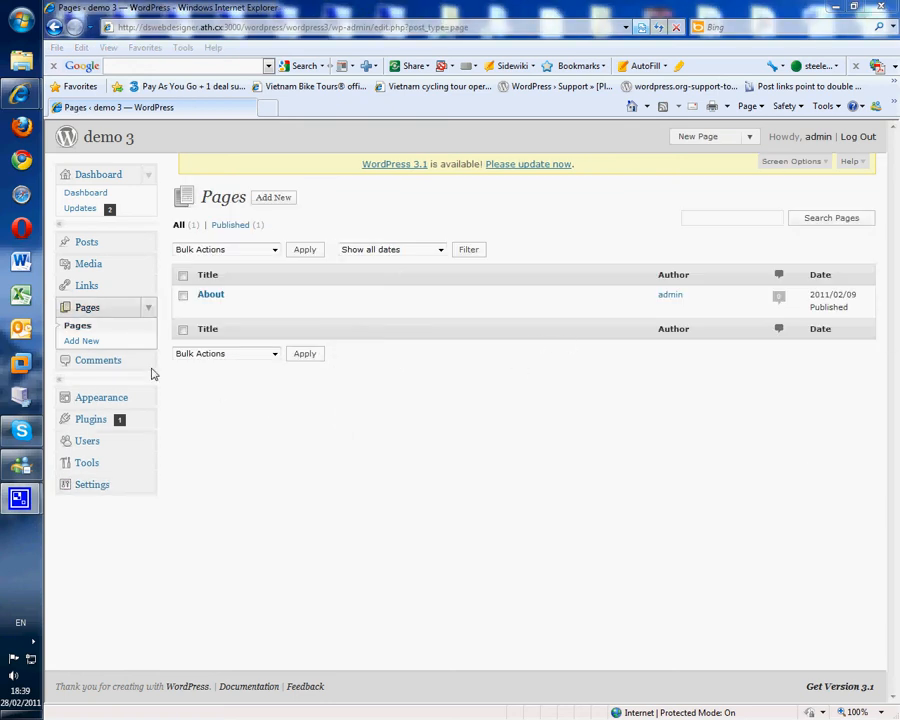
Add a new page titled Home with the body text "This is my new website"
left_click(270, 199)
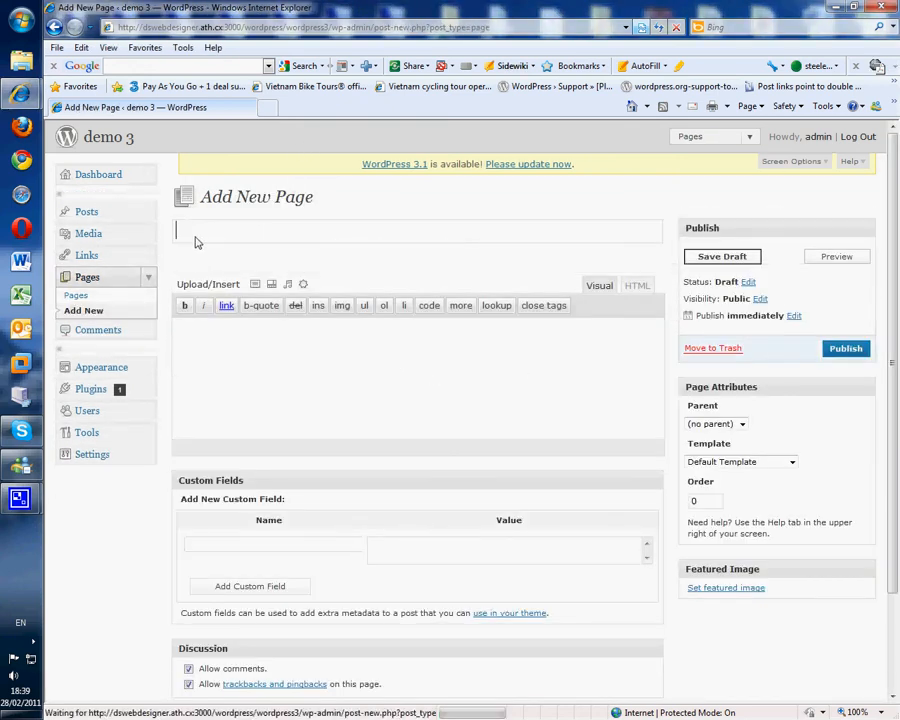
type("Hom")
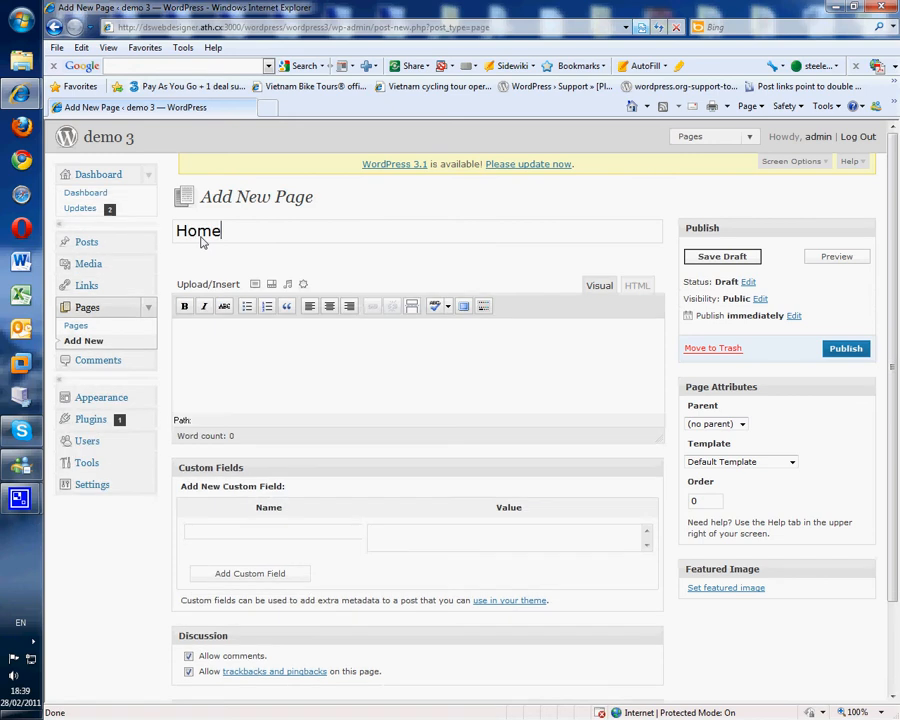
type("e")
left_click(230, 358)
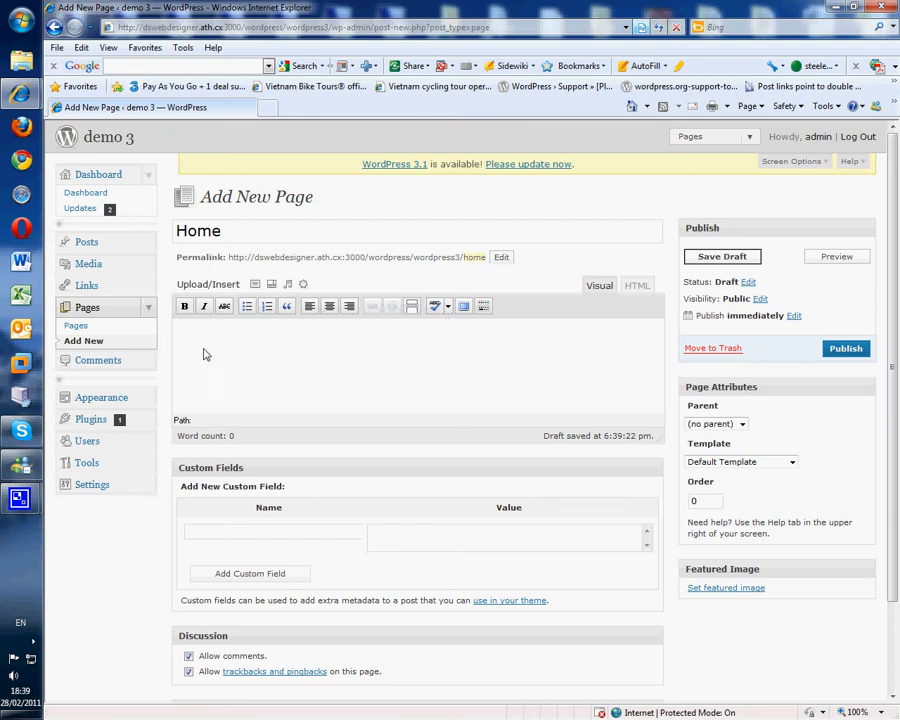
left_click(635, 287)
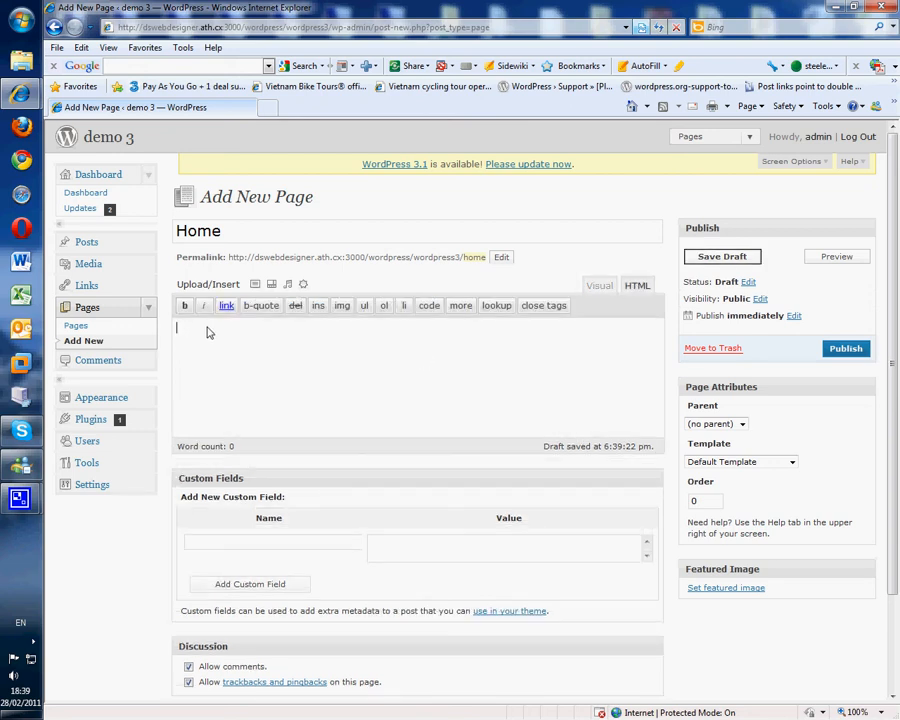
left_click(602, 286)
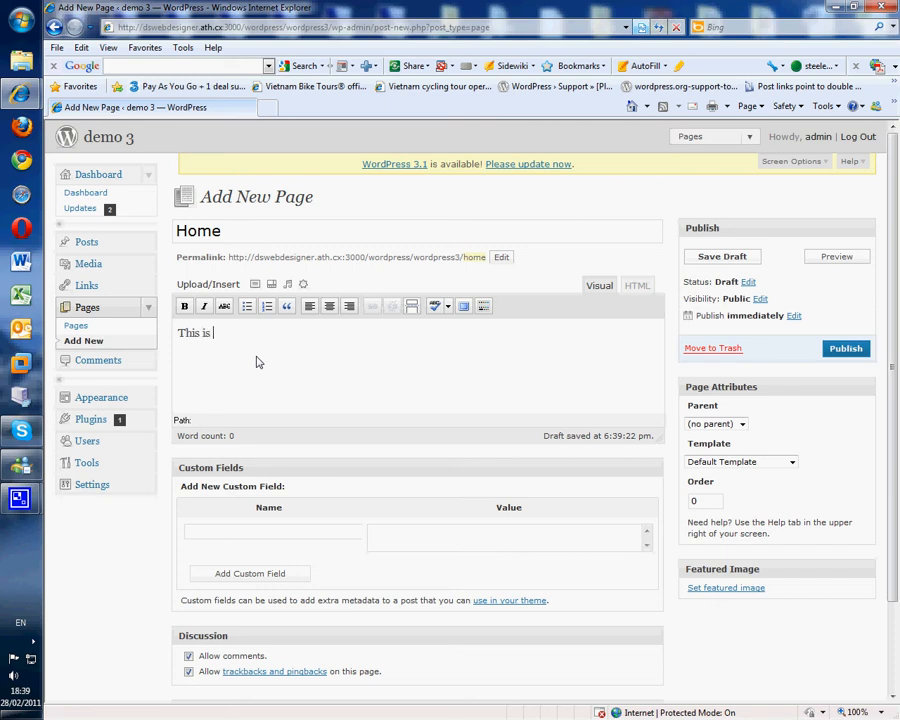
type("wweb")
Disallow comments and disallow trackbacks and pingbacks on the Home page
scroll(256, 361, "down", 1)
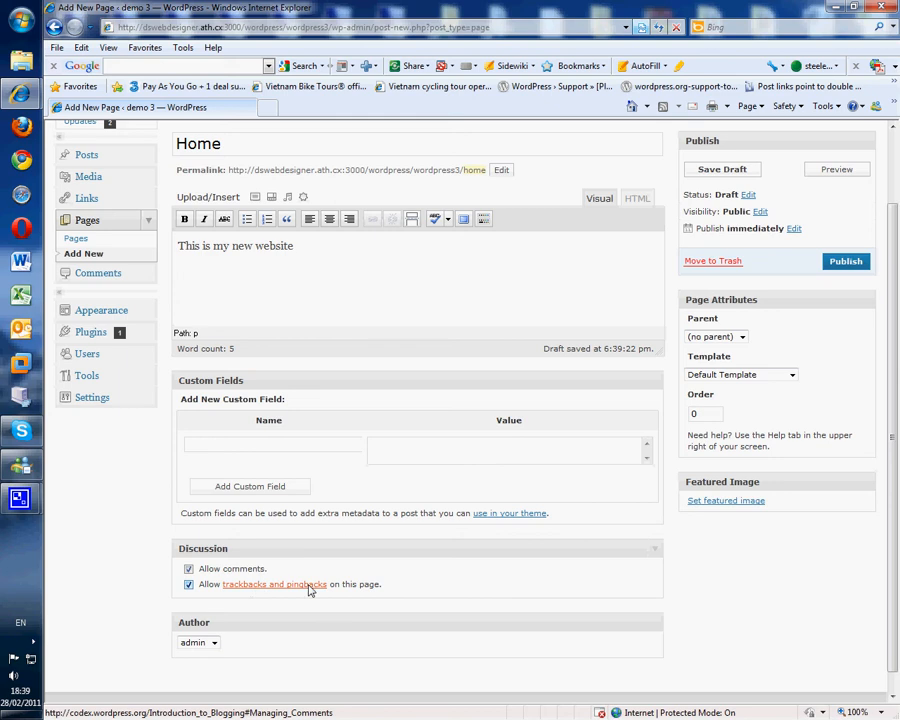
left_click(188, 568)
left_click(188, 584)
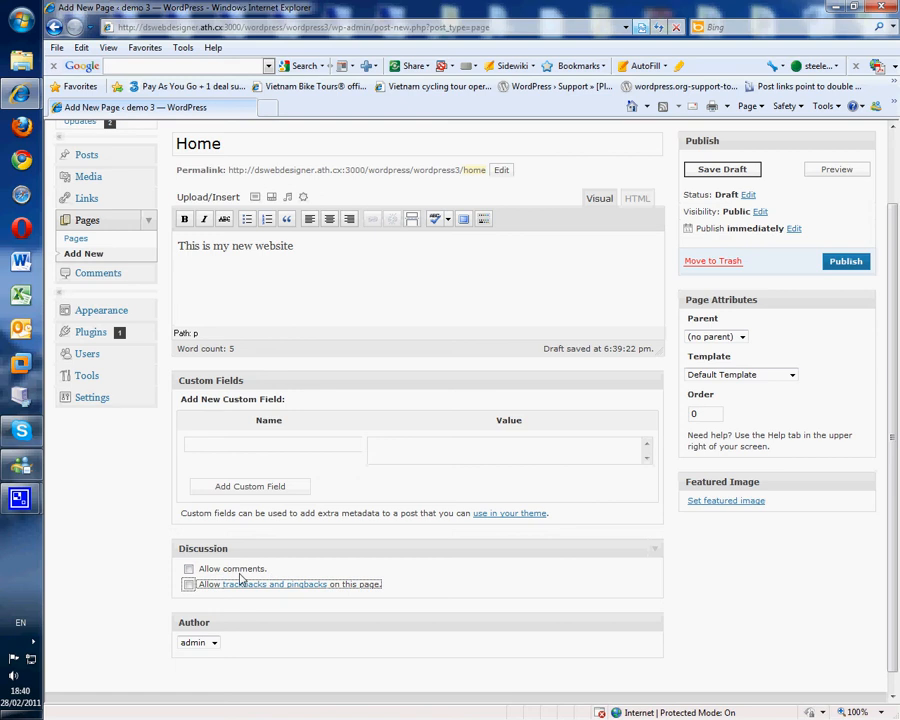
scroll(217, 343, "up", 2)
scroll(227, 434, "down", 2)
scroll(211, 430, "up", 2)
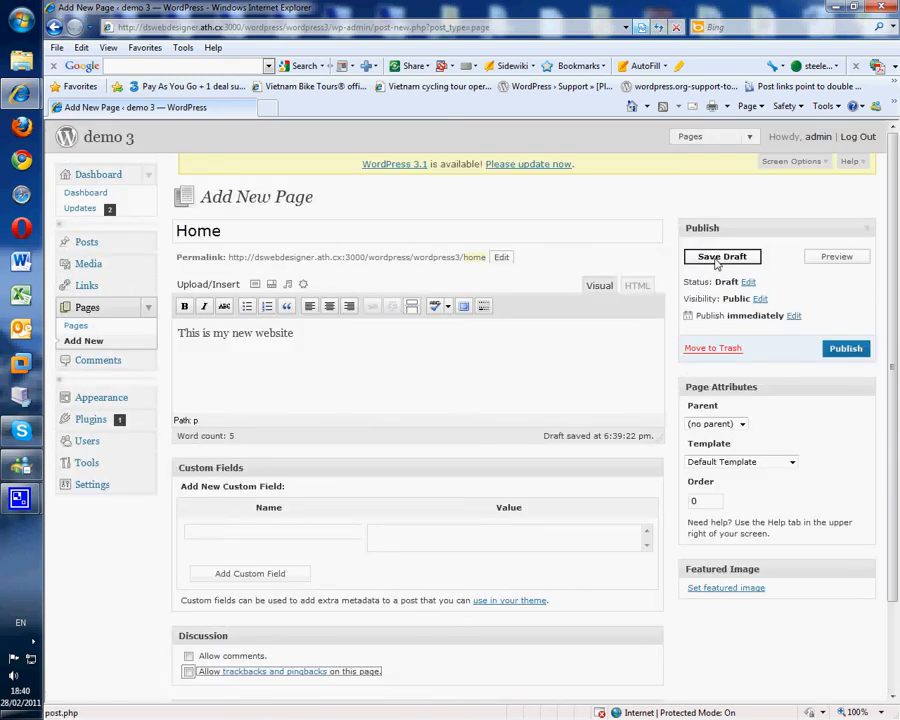
Preview the draft Home page in a maximized window and close the preview
left_click(810, 257)
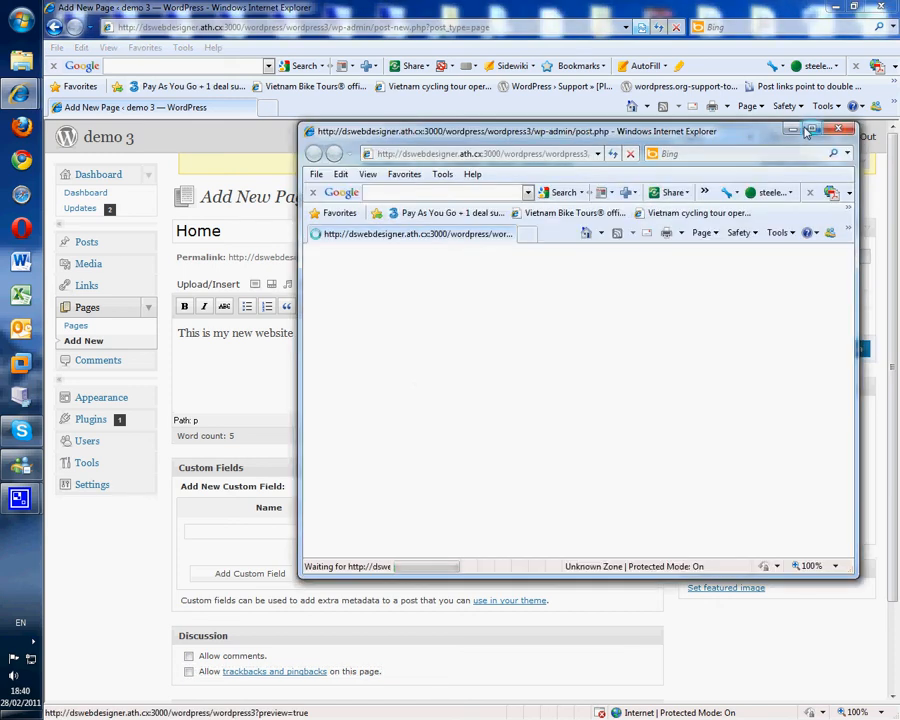
left_click(811, 130)
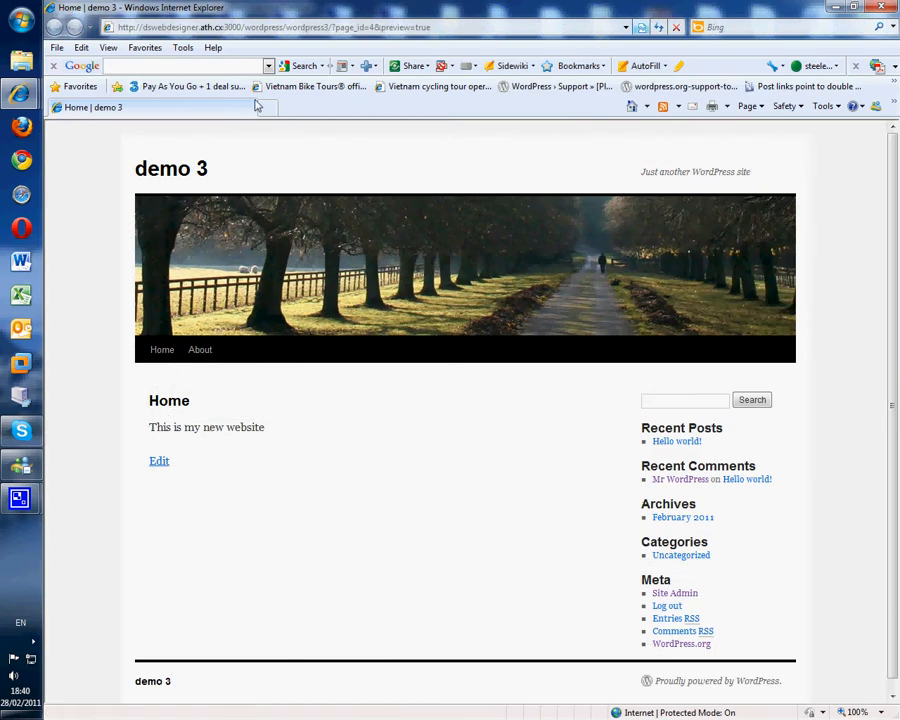
left_click(881, 7)
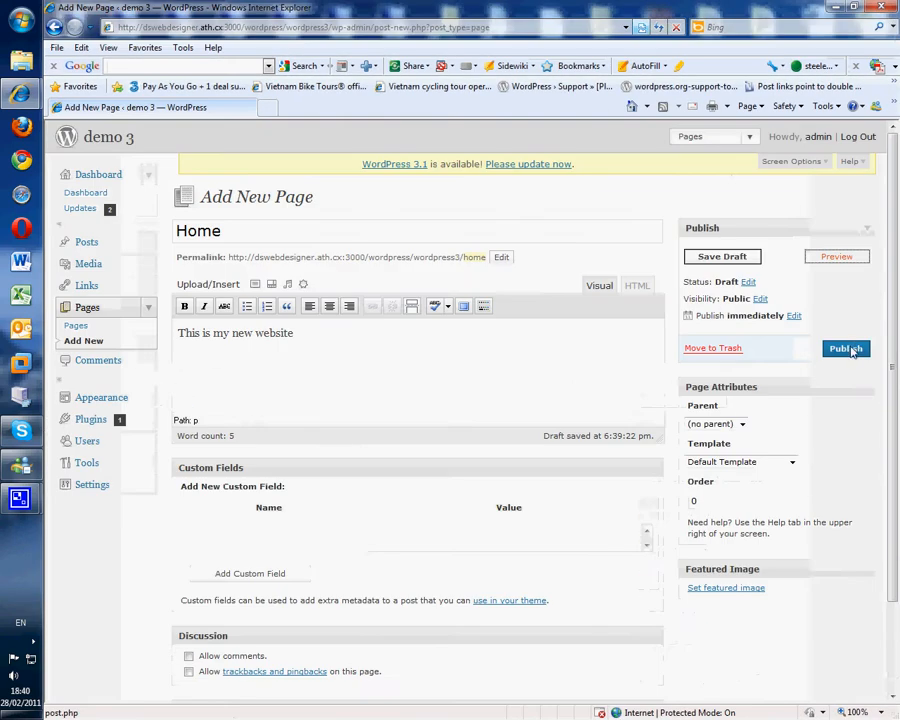
Set the Home page's order to 1 and publish it
left_click(704, 507)
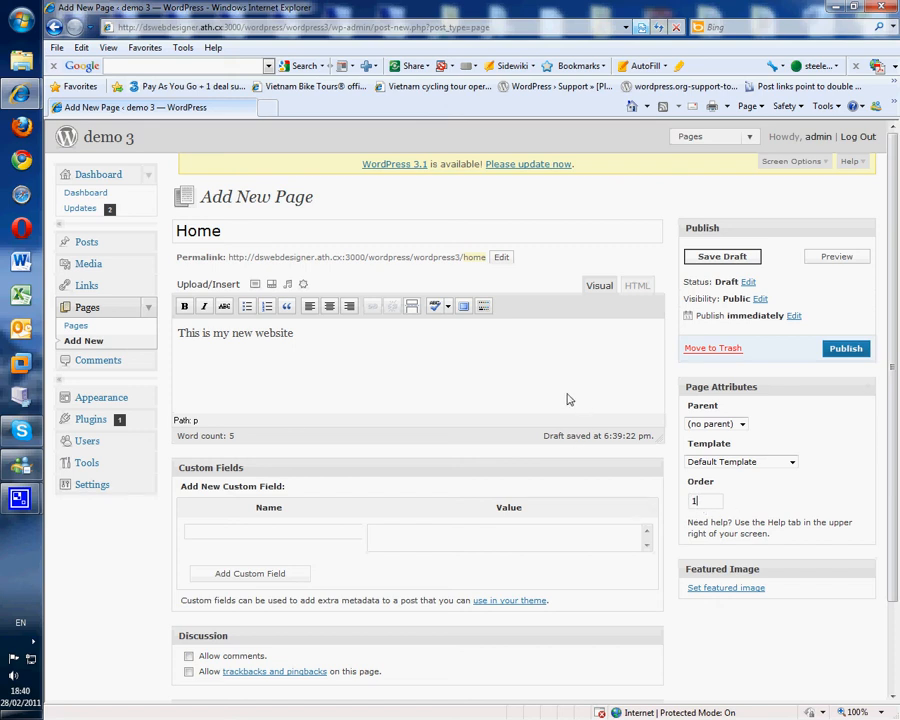
left_click(853, 349)
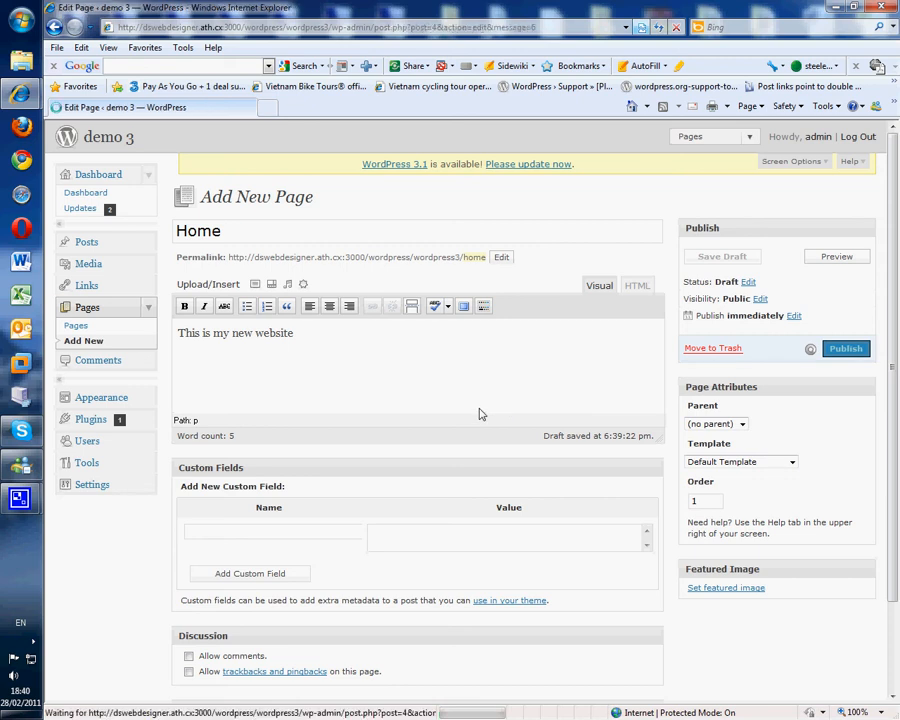
Set the existing About page's order to 2, update it, and view the menu on the live site
left_click(86, 340)
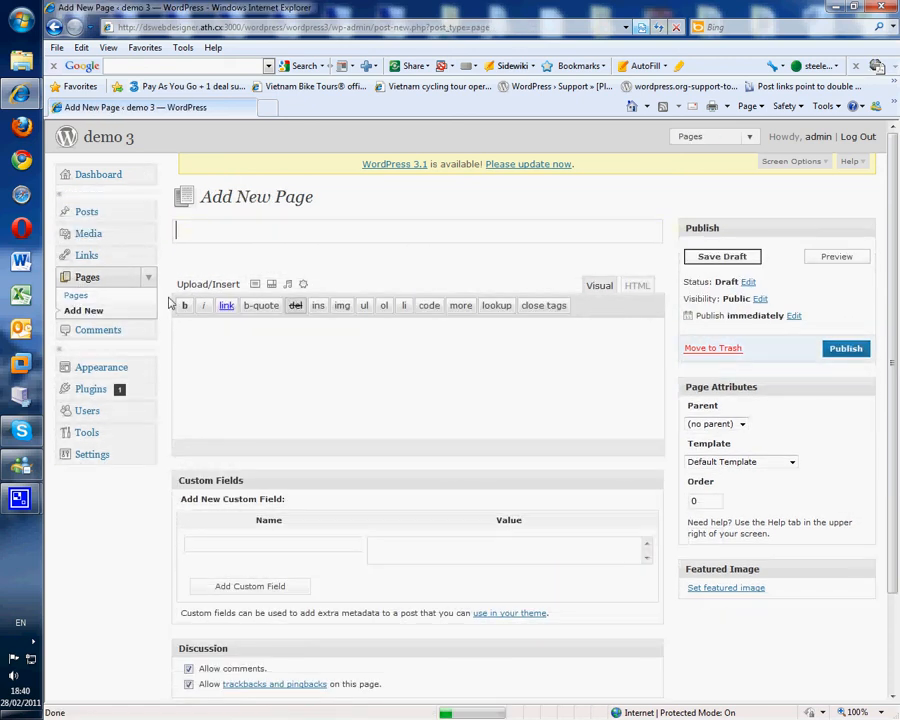
left_click(84, 327)
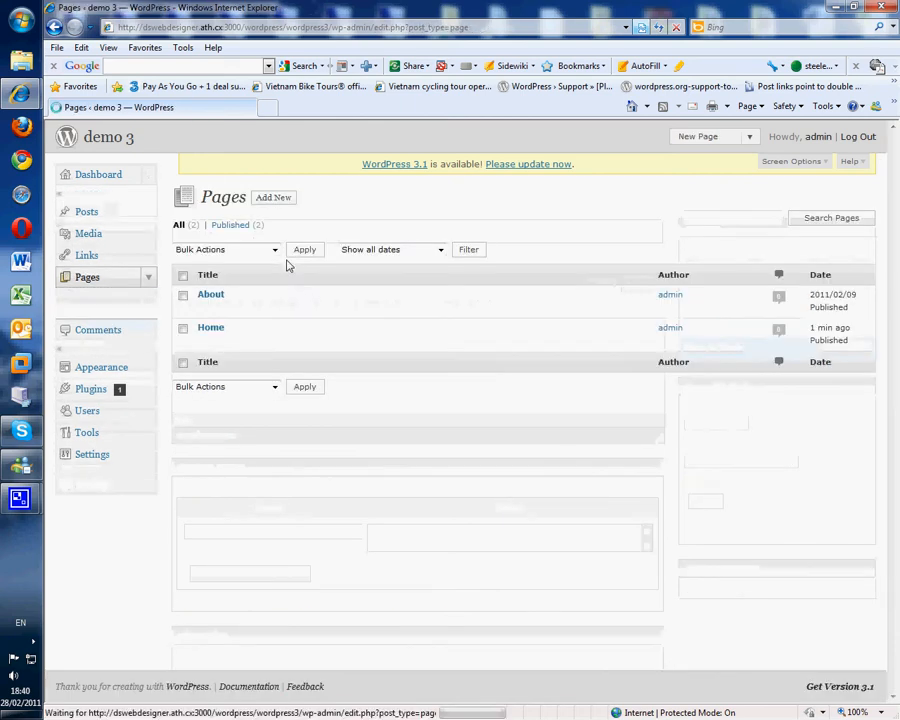
left_click(204, 311)
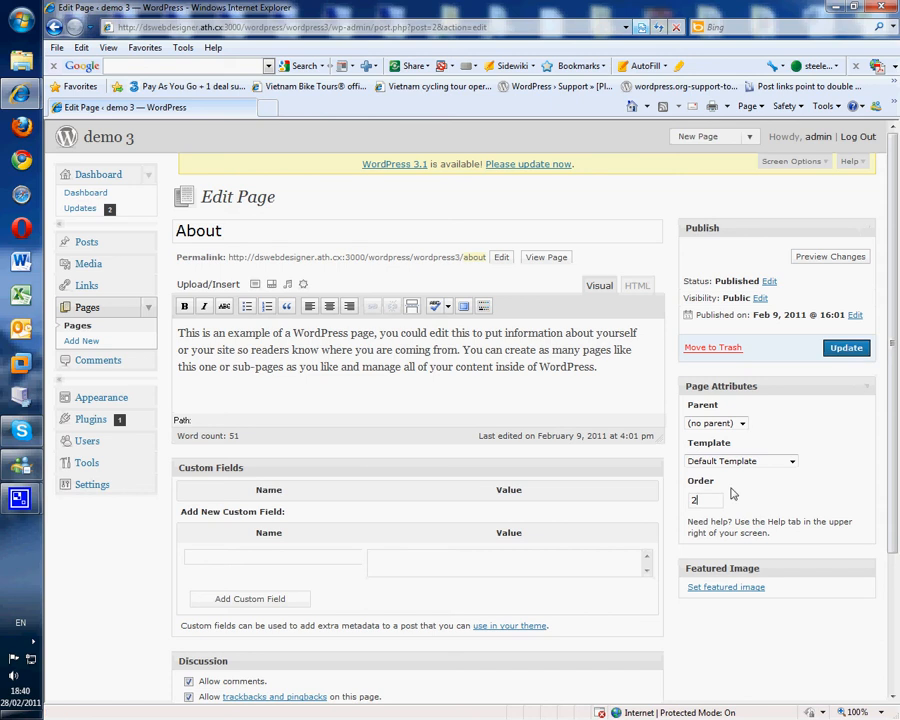
left_click(845, 350)
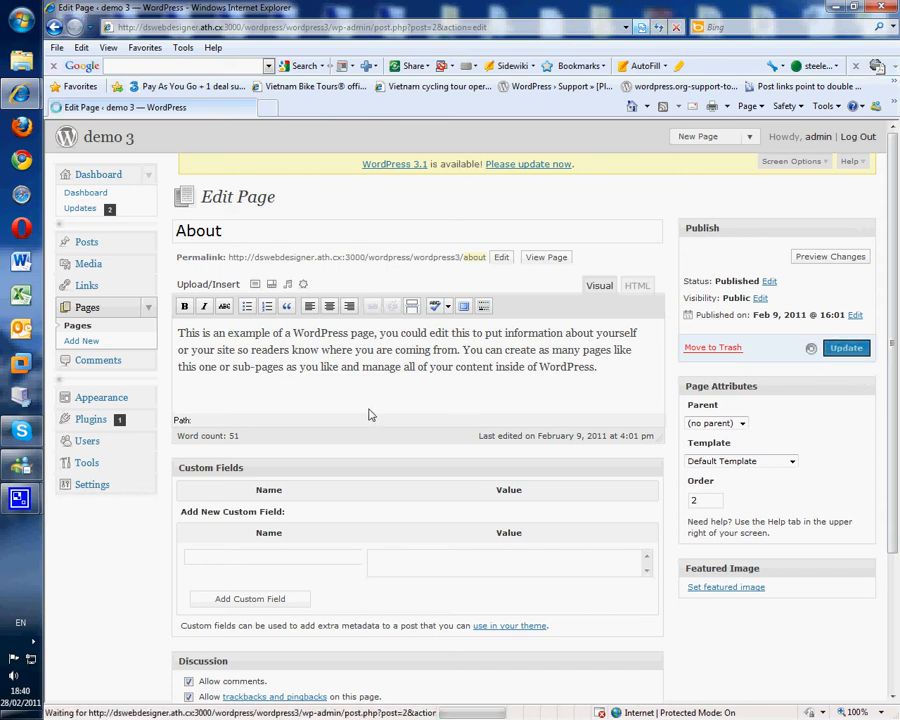
left_click(108, 137)
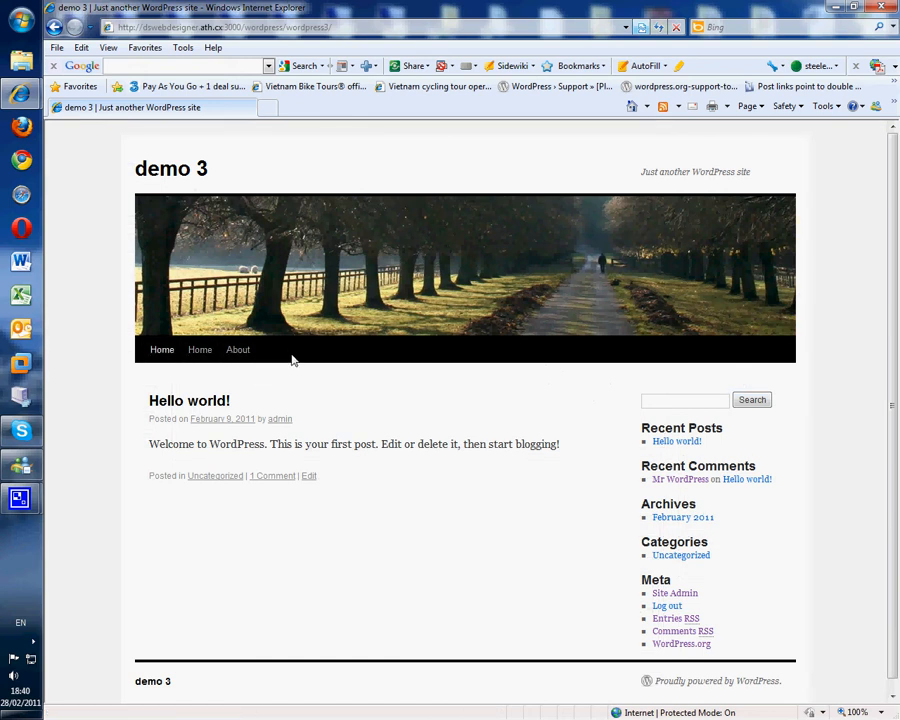
Make the site's front page display the static page Home in the Reading settings and save the changes
left_click(684, 596)
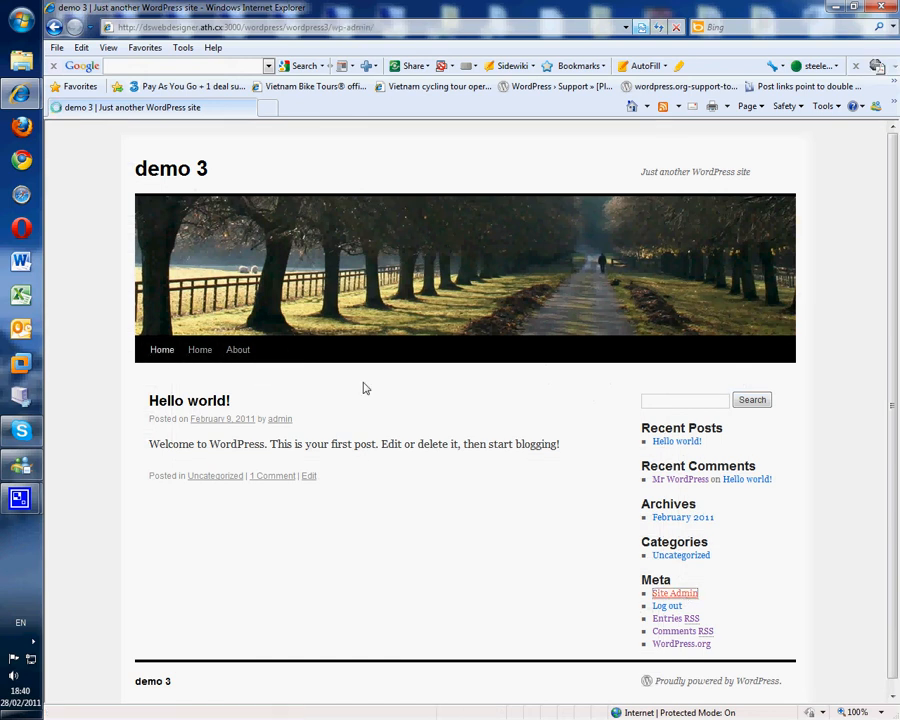
left_click(76, 484)
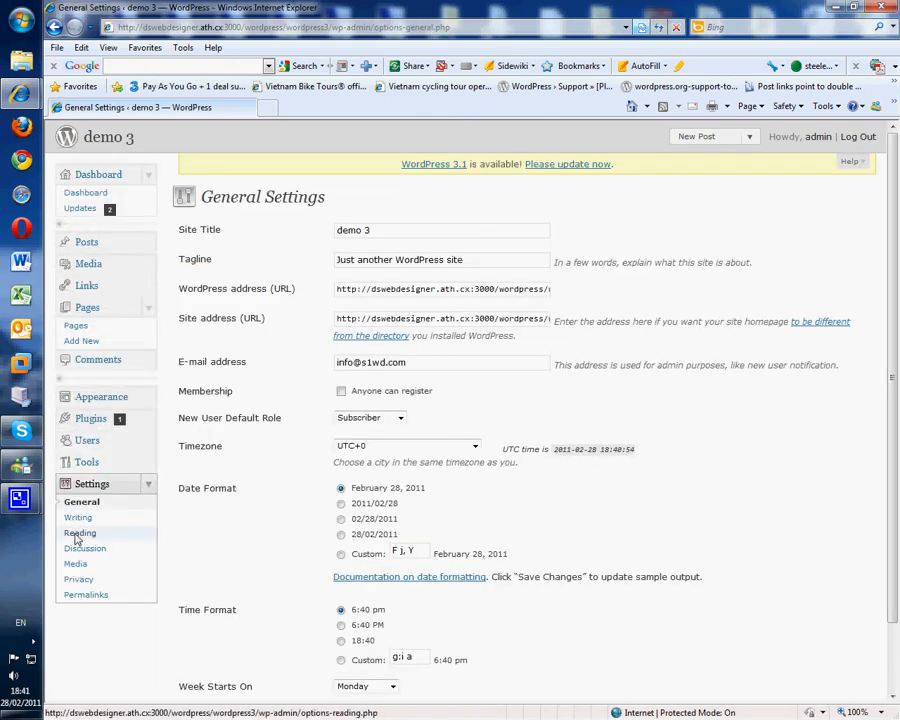
left_click(77, 537)
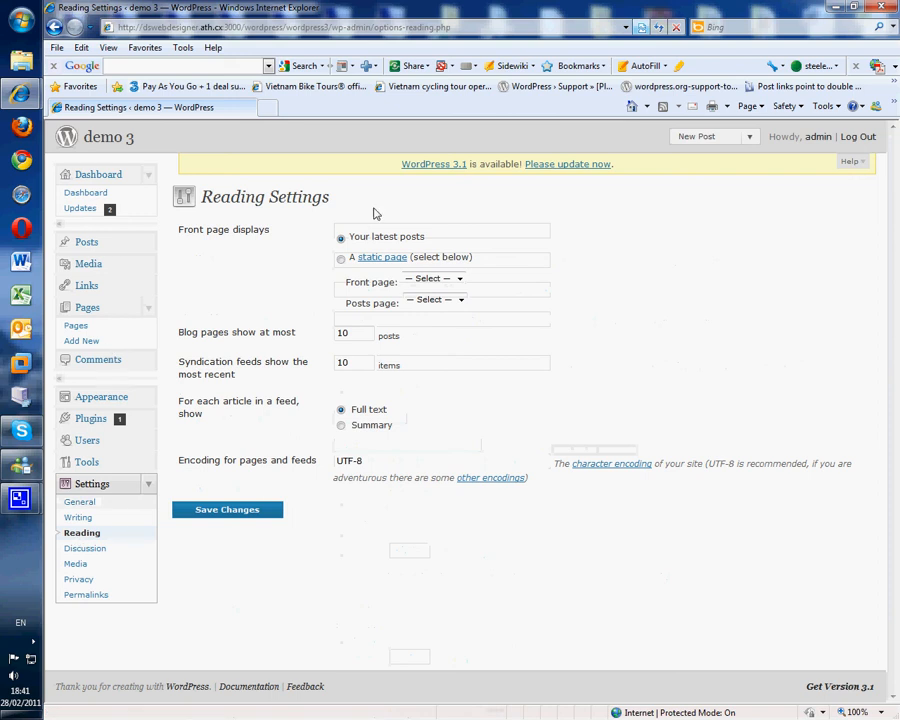
left_click(341, 259)
left_click(440, 279)
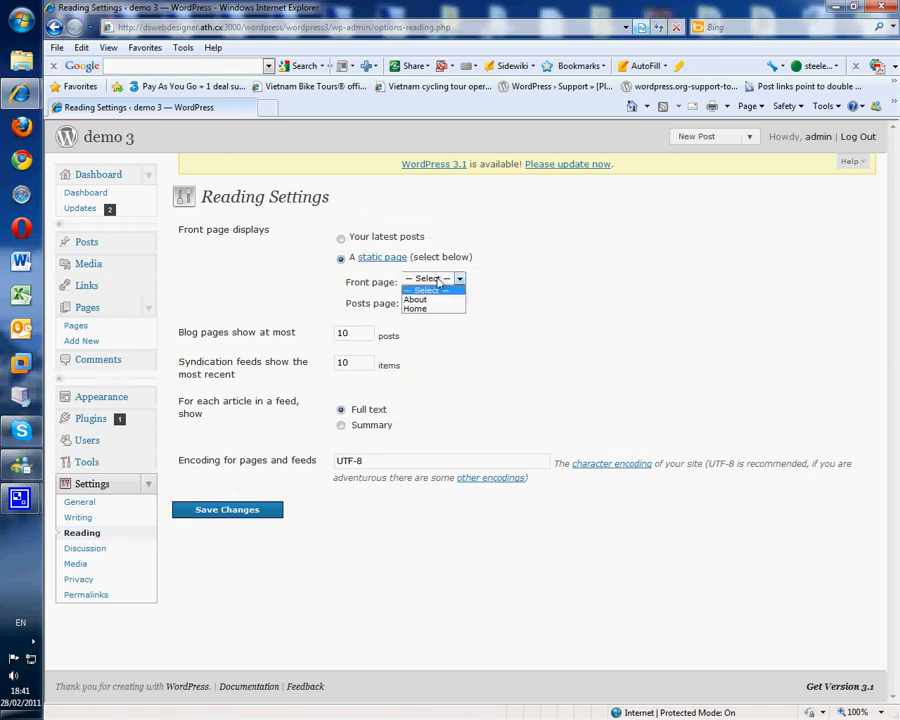
left_click(420, 308)
left_click(334, 293)
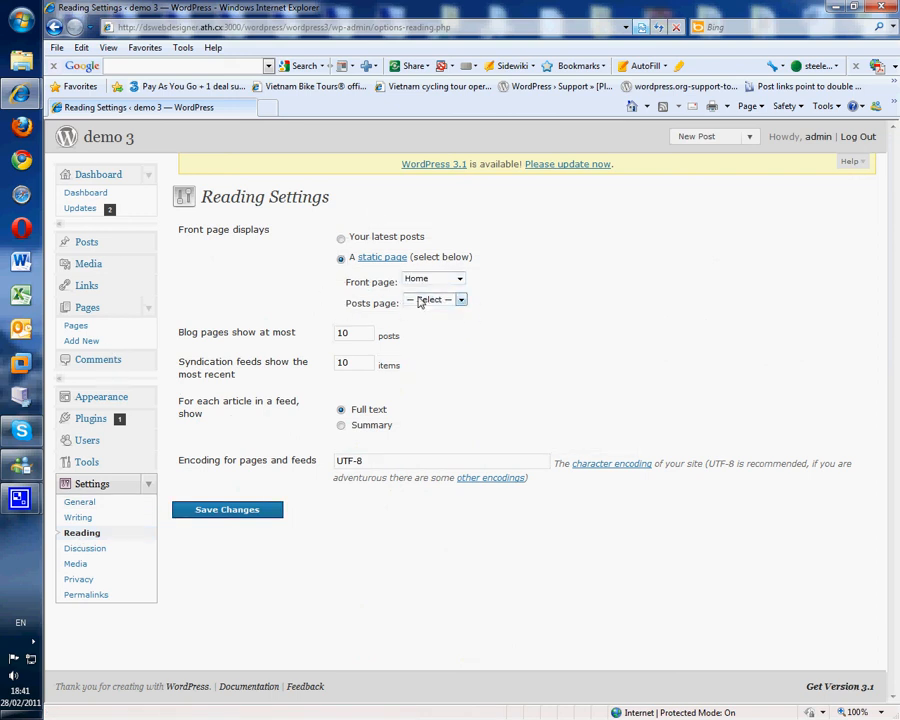
left_click(222, 511)
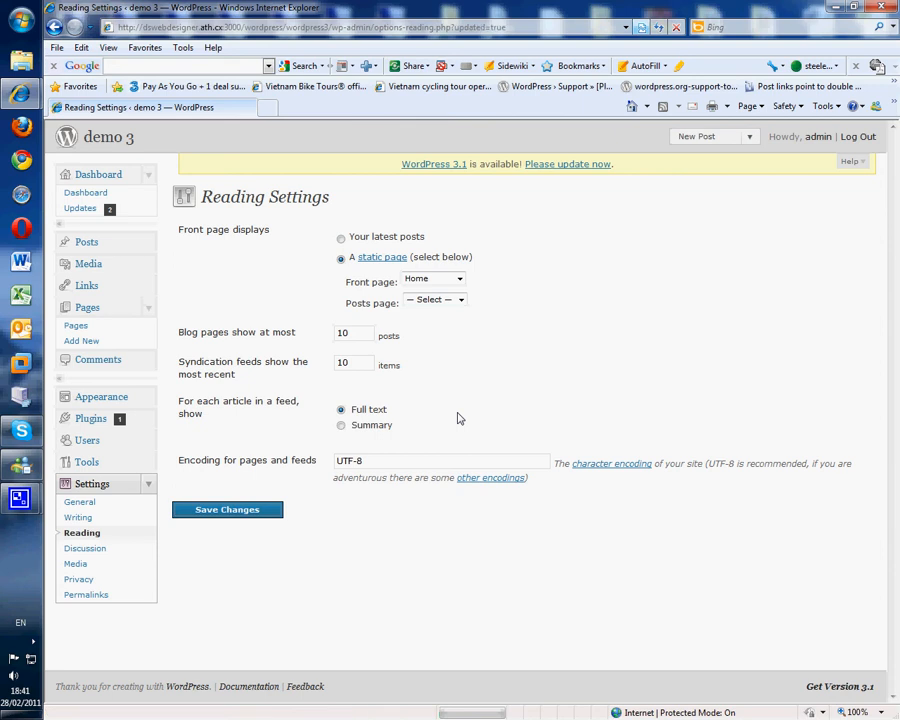
Visit the live site and check the content of its Home and About pages
left_click(106, 138)
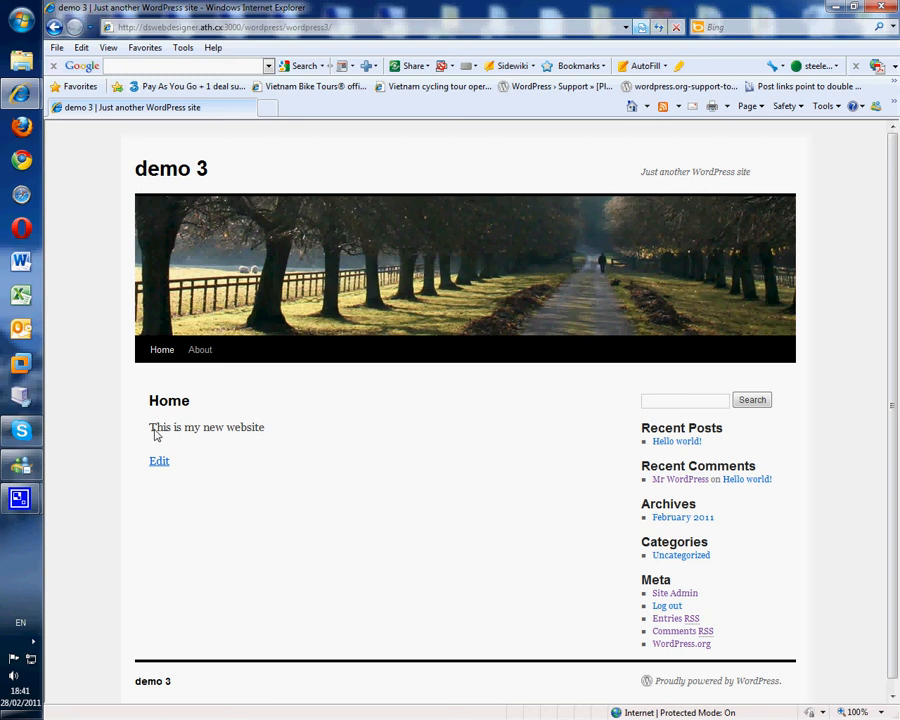
left_click(206, 352)
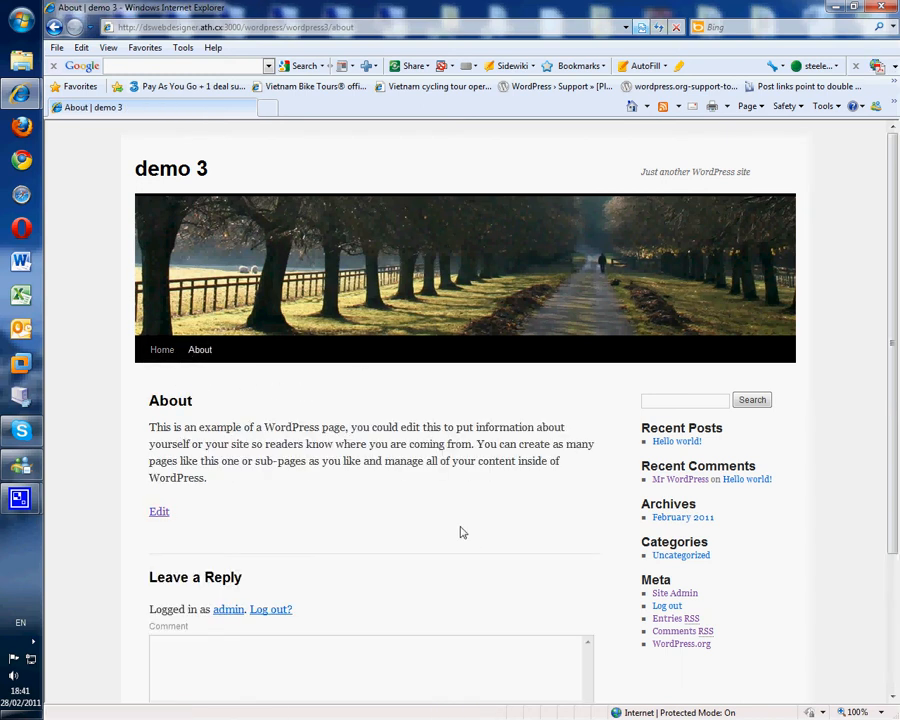
left_click(160, 354)
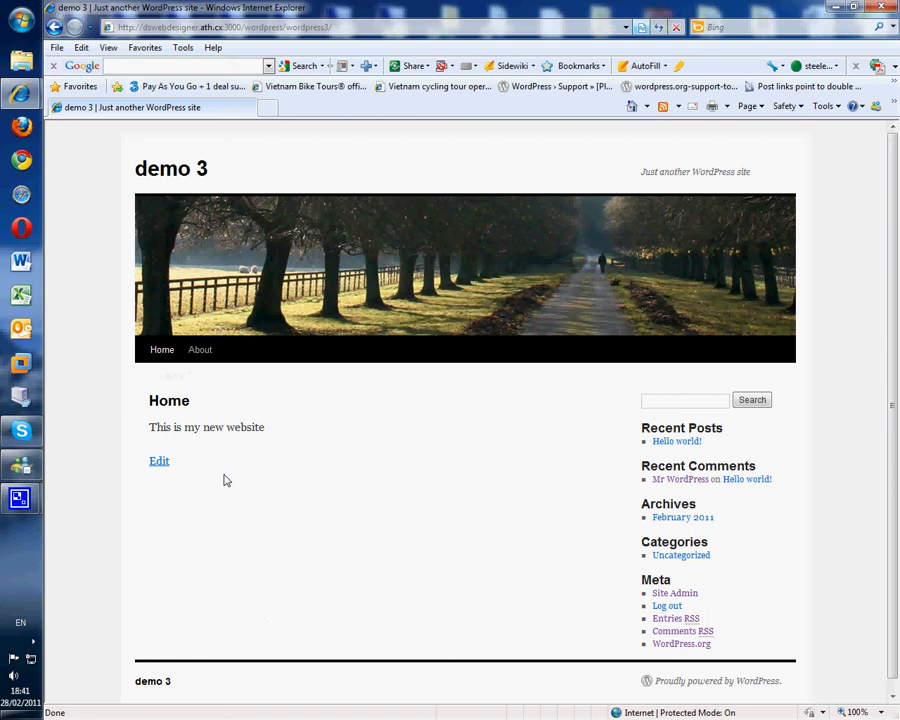
left_click_drag(148, 432, 227, 506)
left_click(173, 477)
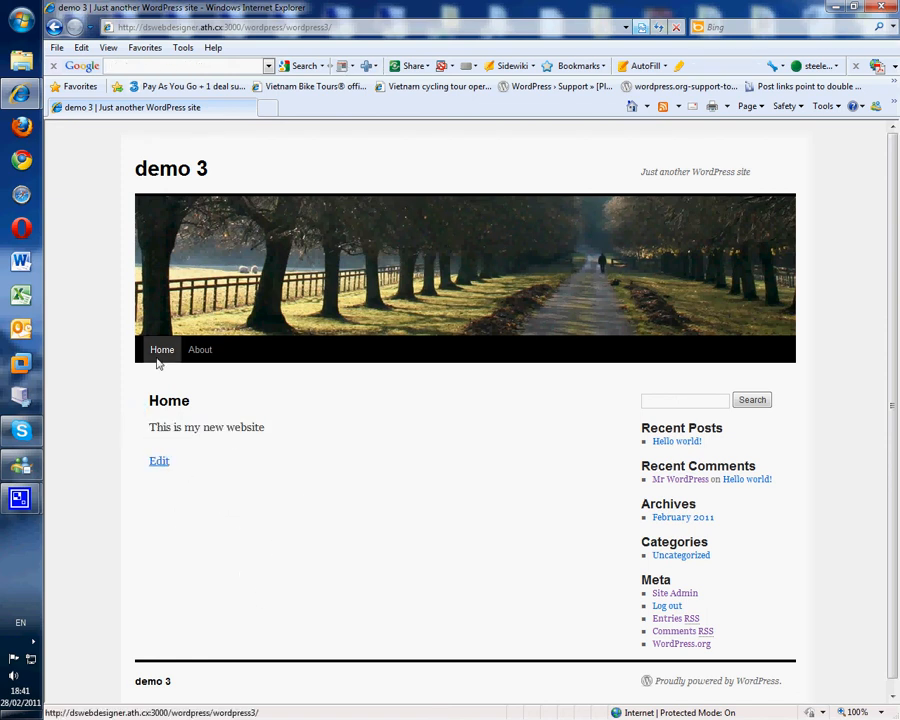
Examine the live About page down to its comment form, and return to the site's admin dashboard
left_click(188, 356)
scroll(368, 464, "down", 1)
scroll(368, 464, "down", 1)
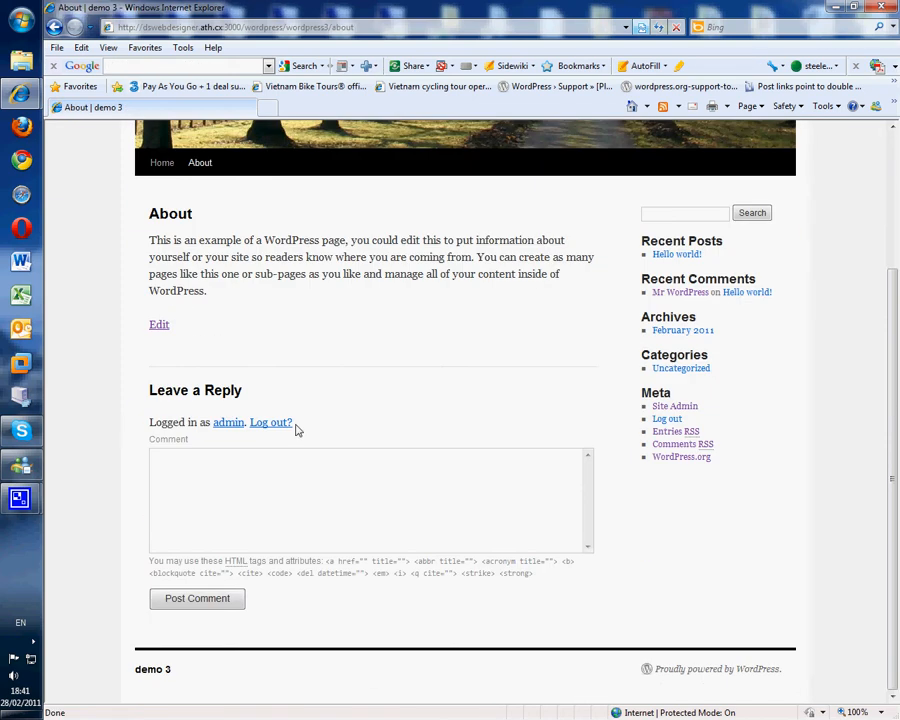
scroll(315, 340, "up", 2)
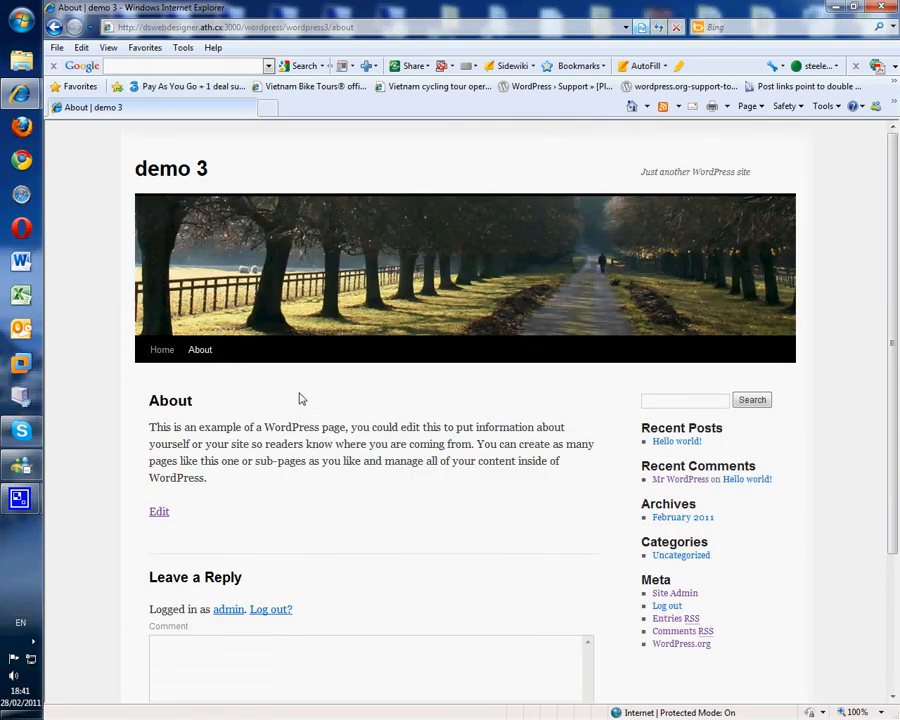
scroll(268, 420, "down", 2)
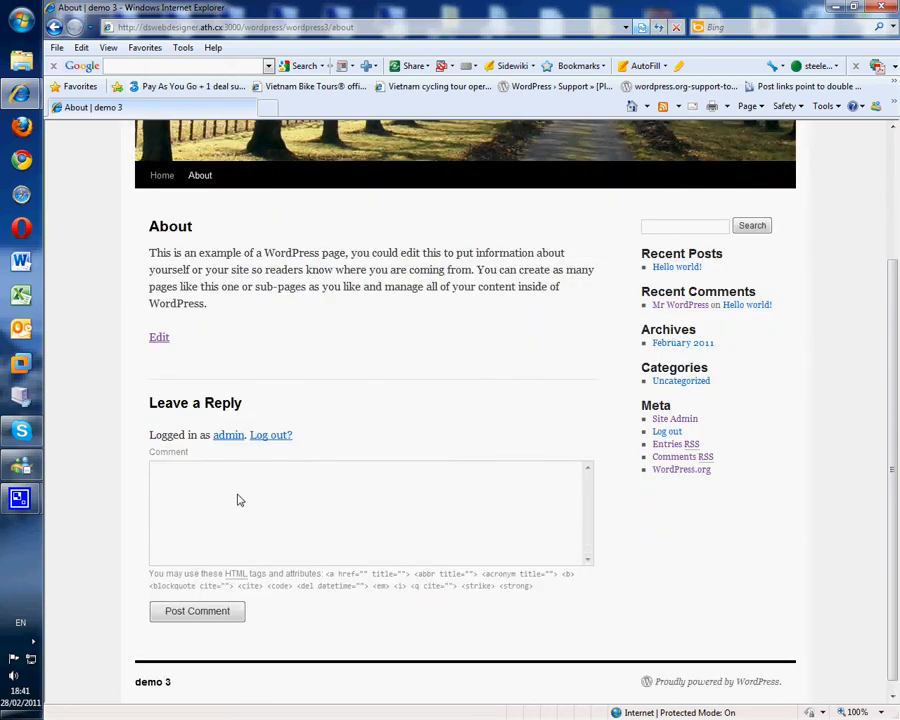
scroll(314, 380, "up", 2)
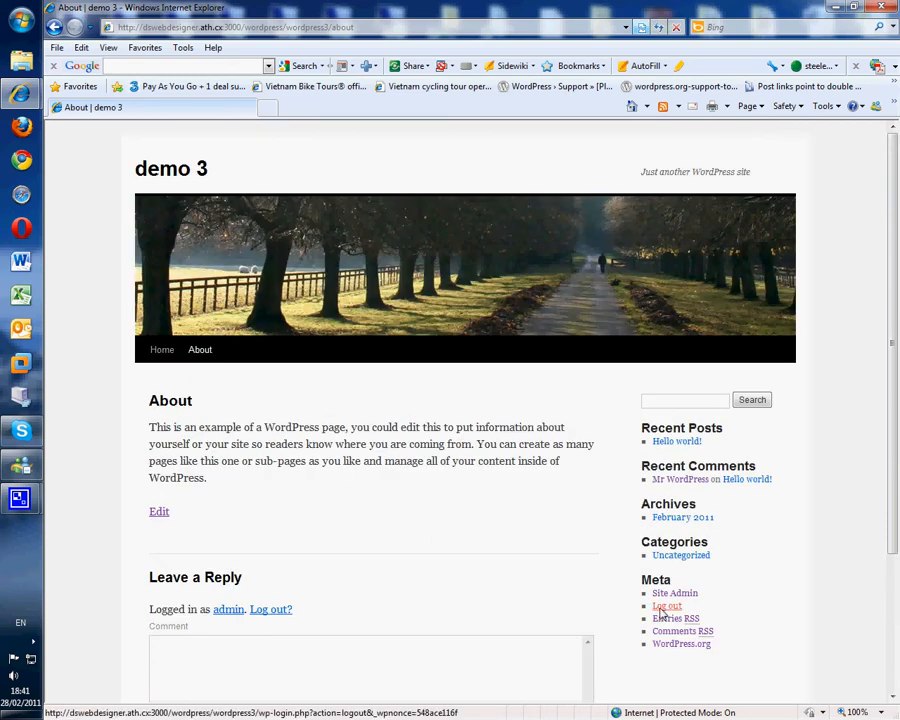
left_click(683, 597)
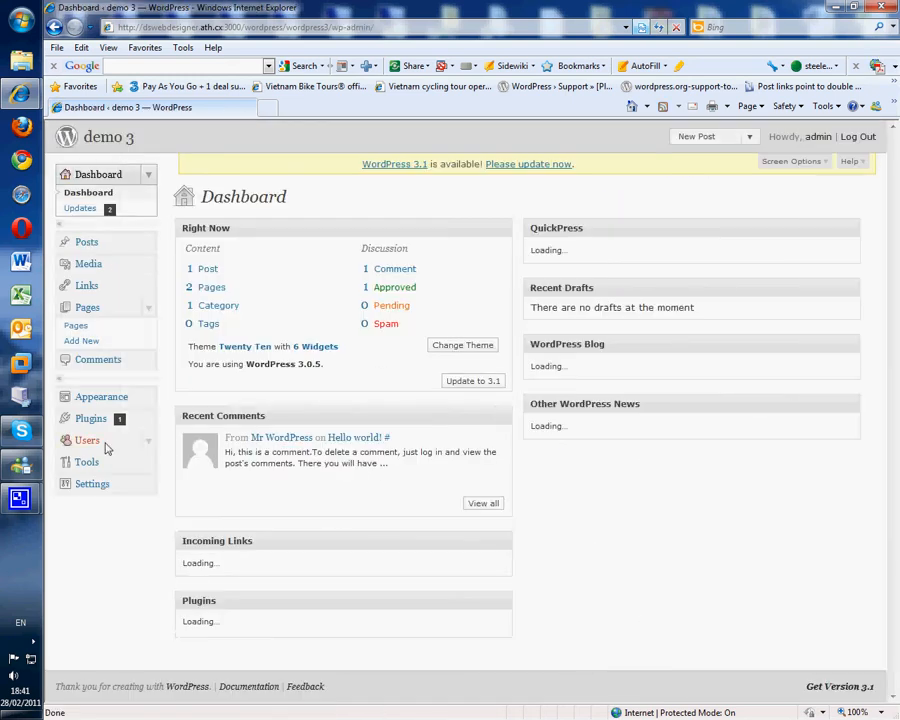
left_click(86, 484)
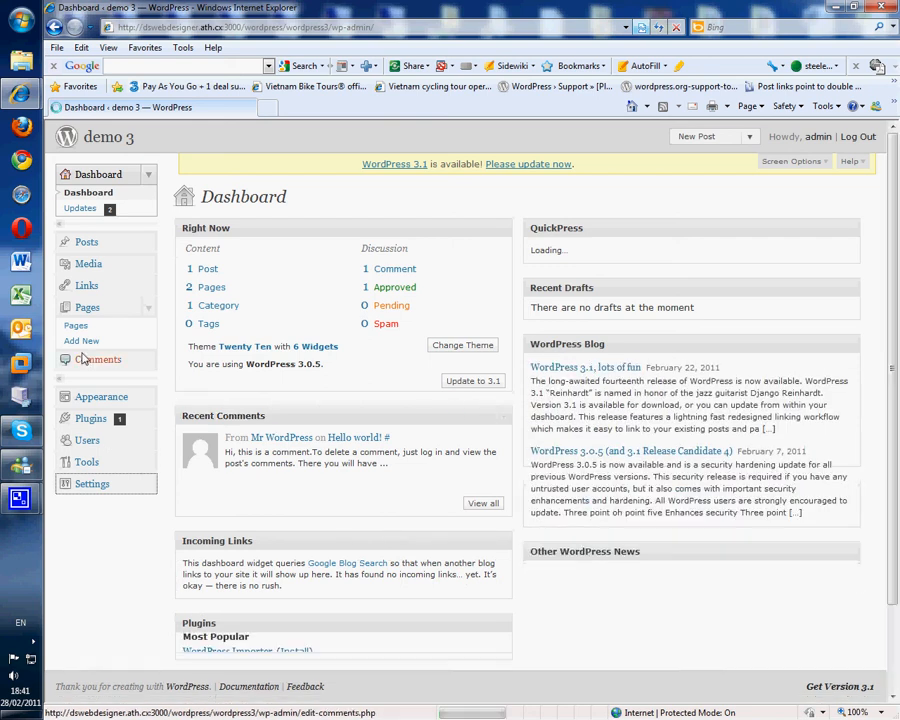
left_click(87, 244)
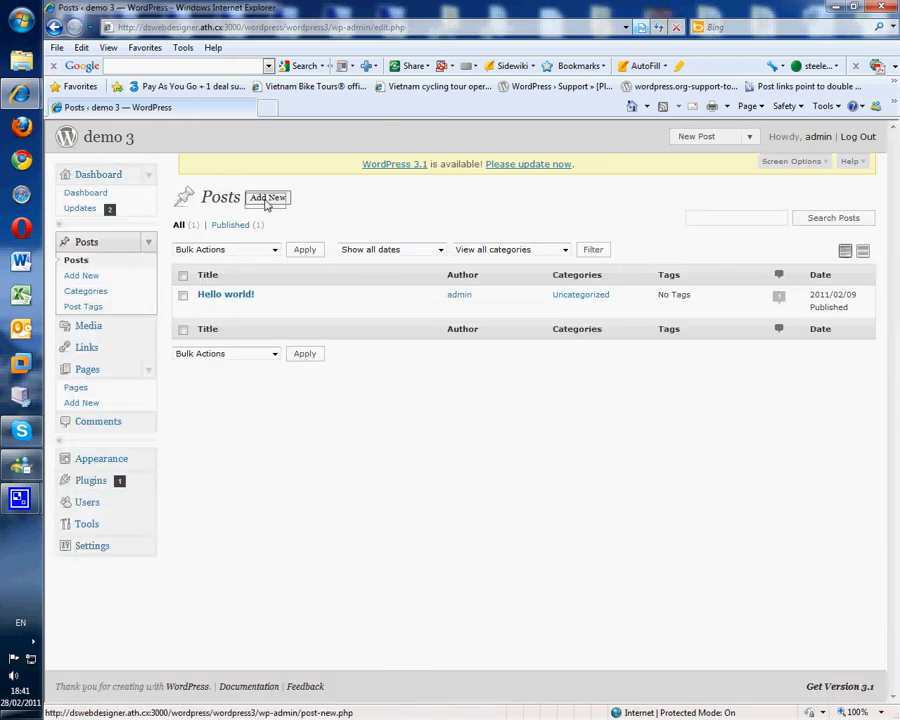
left_click(267, 199)
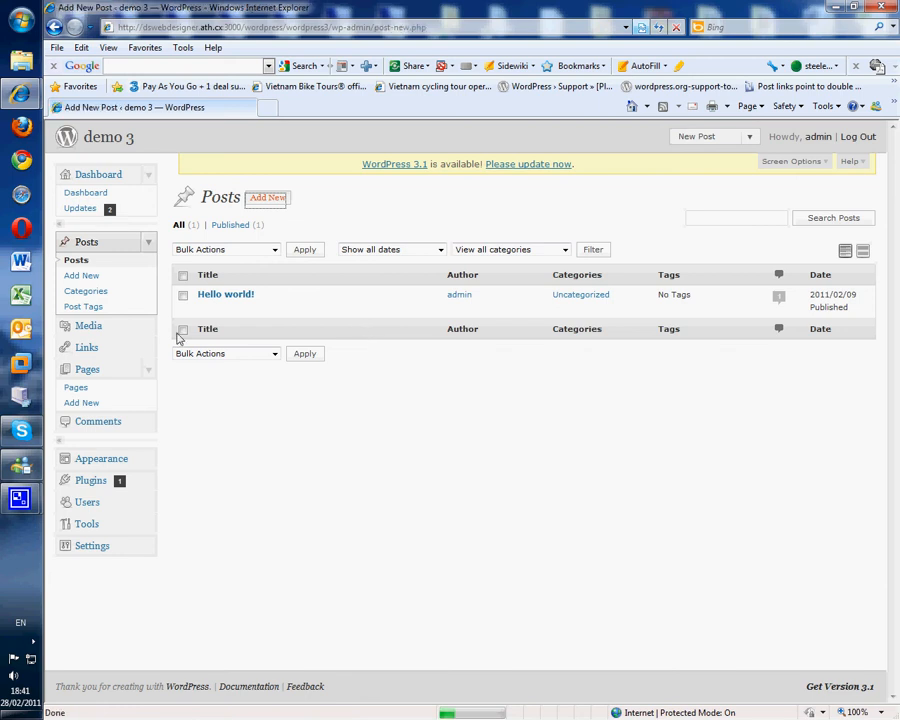
Add a new page titled Blog with an empty body, disallowing comments as well as trackbacks and pingbacks
left_click(77, 390)
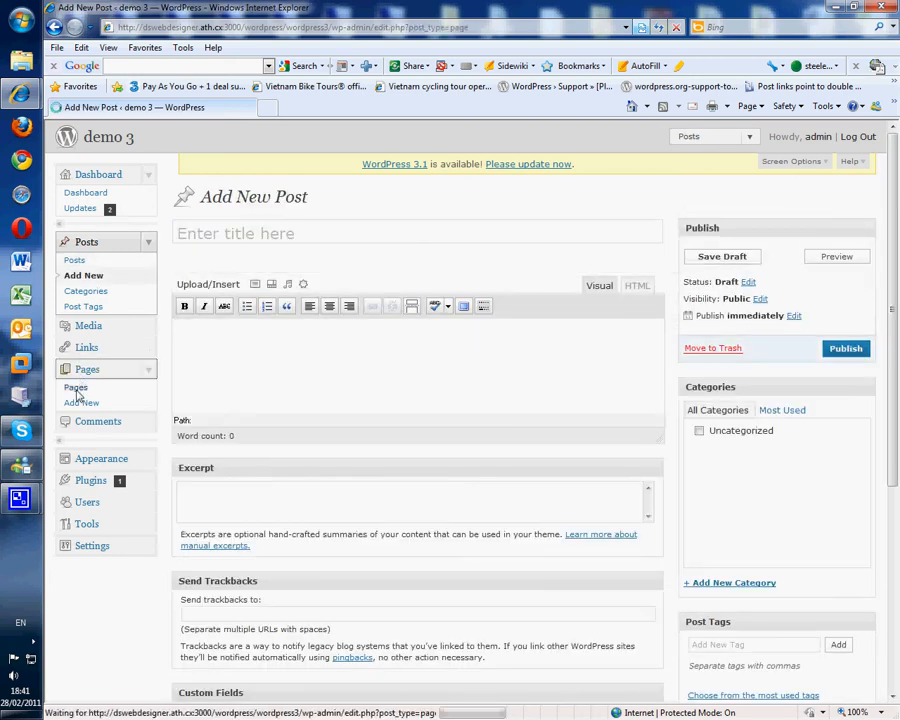
left_click(79, 341)
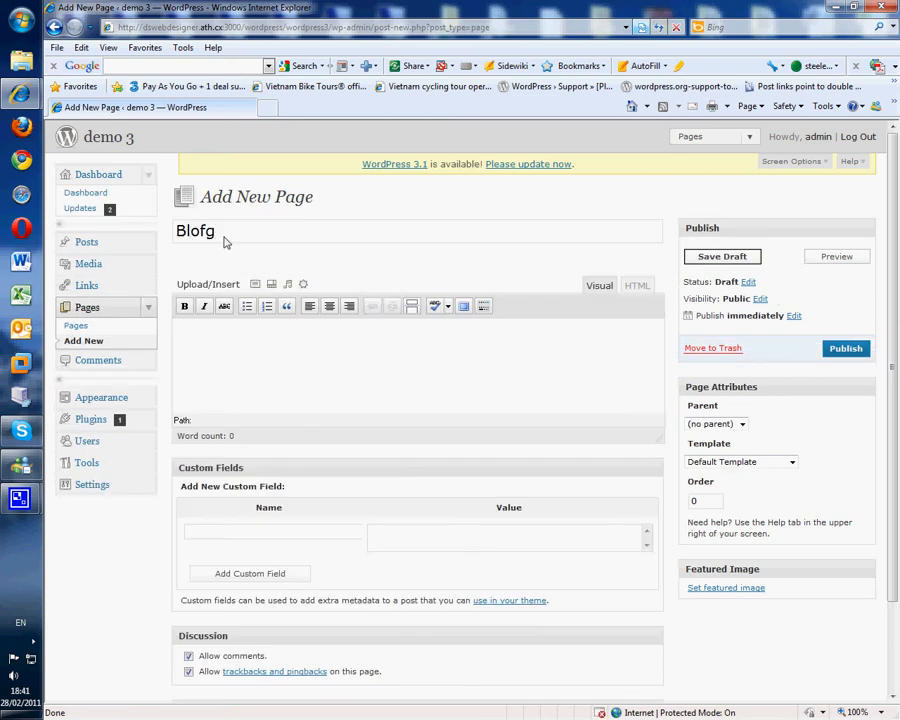
type("Blog")
left_click(224, 349)
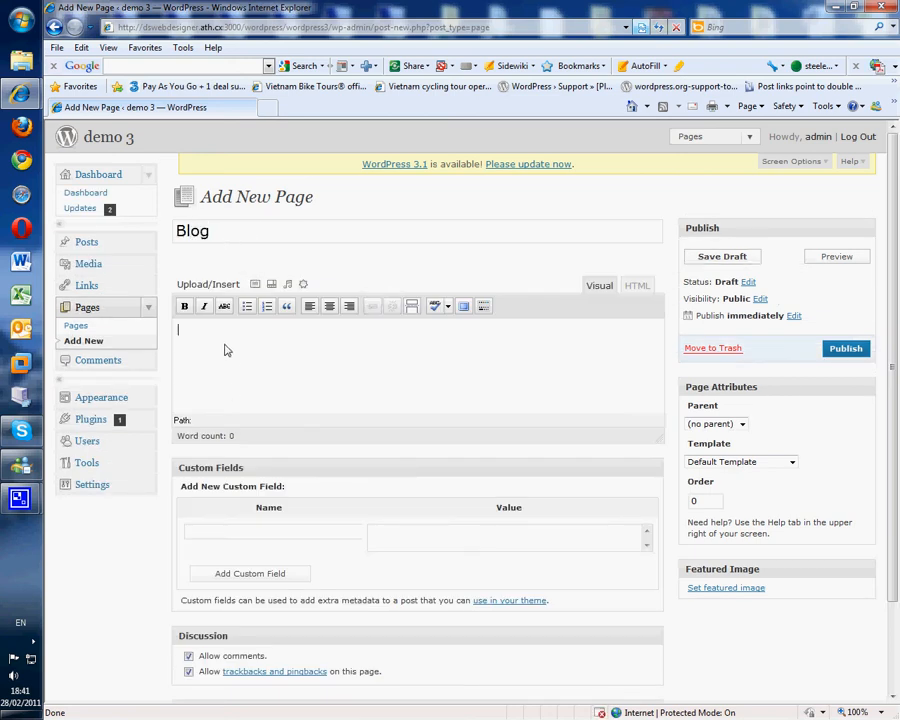
left_click(188, 656)
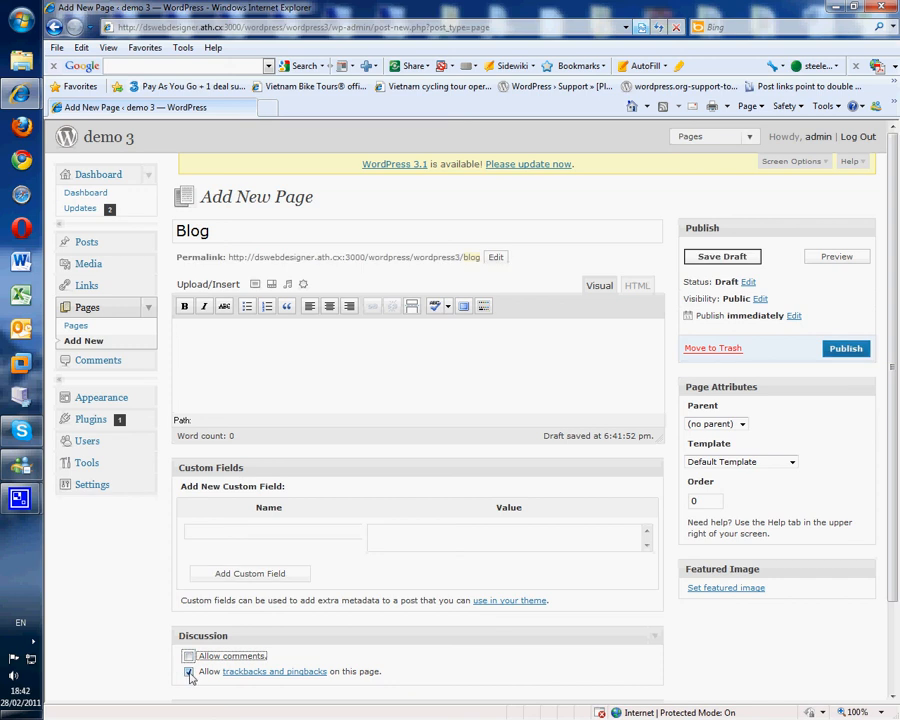
left_click(189, 673)
left_click(209, 344)
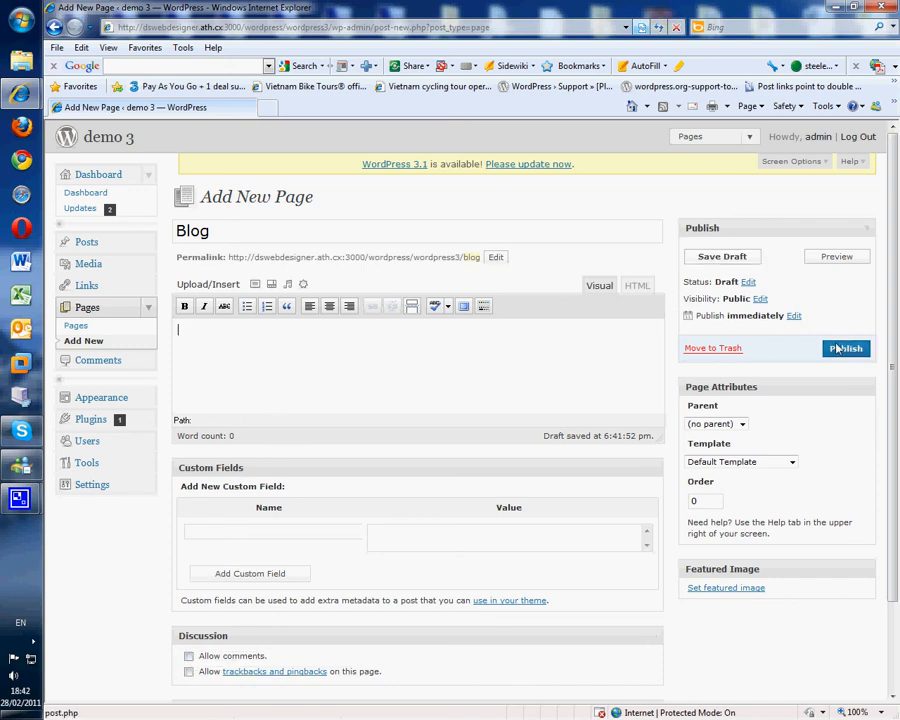
Set the Blog page's order to 3, publish it, and view it on the live site
left_click_drag(703, 503, 669, 507)
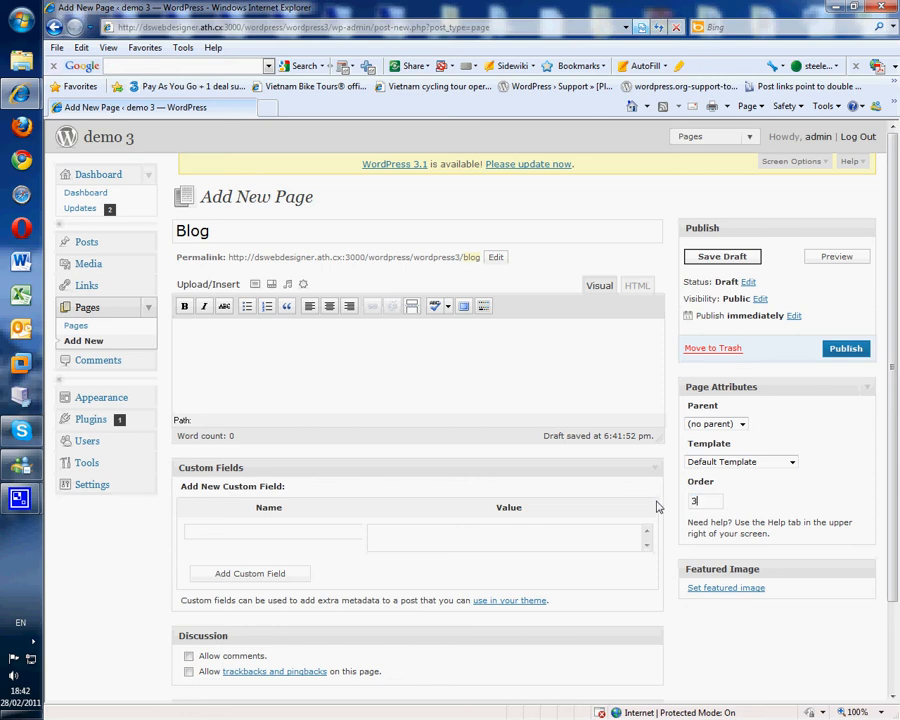
left_click(848, 349)
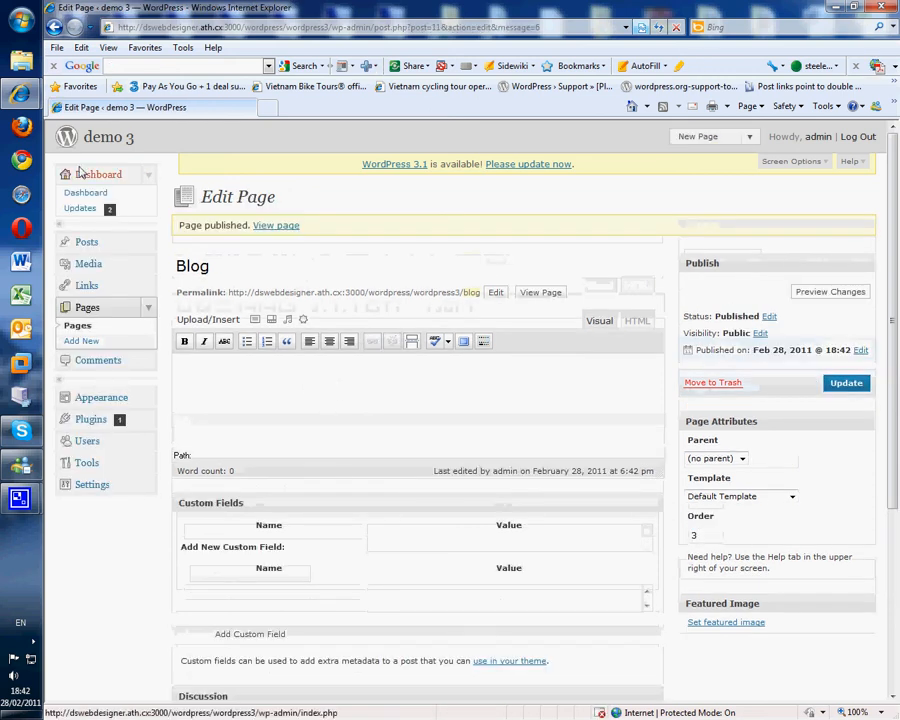
left_click(100, 138)
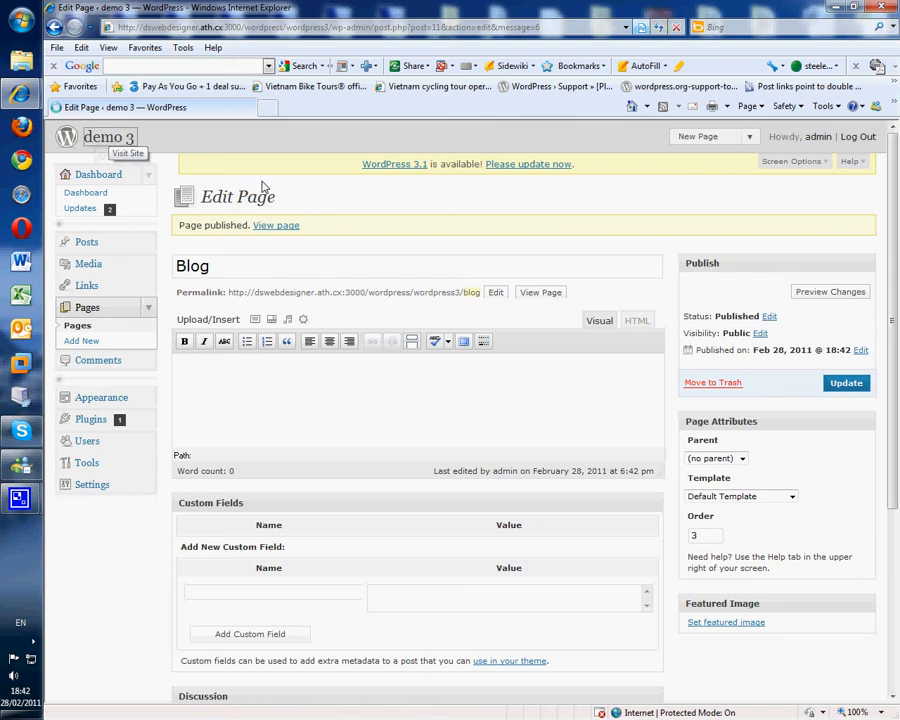
left_click(242, 354)
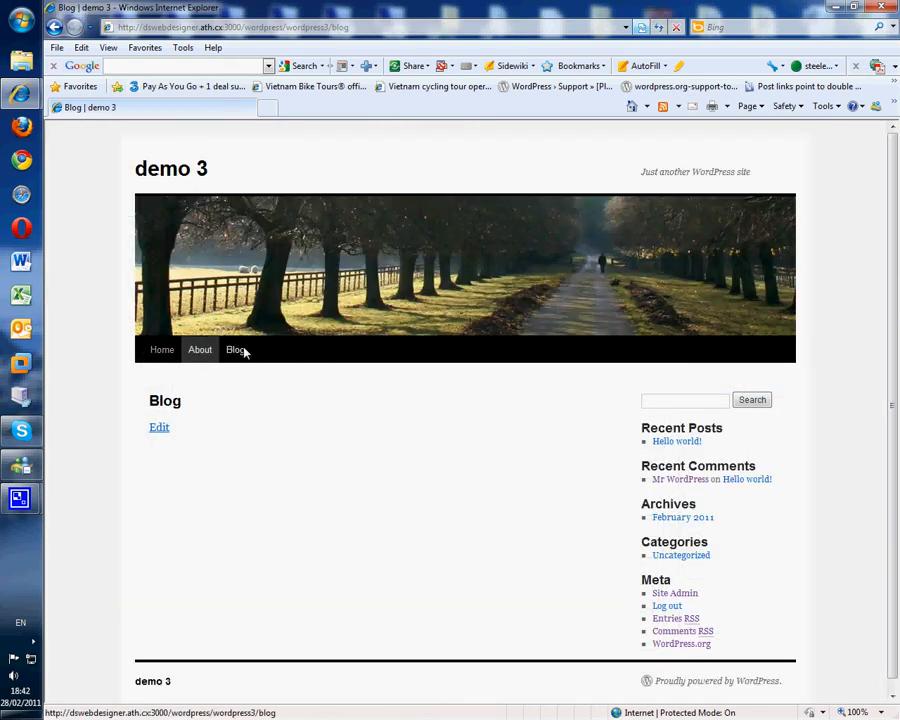
Make Blog the posts page in the Reading settings and save the changes
left_click(674, 592)
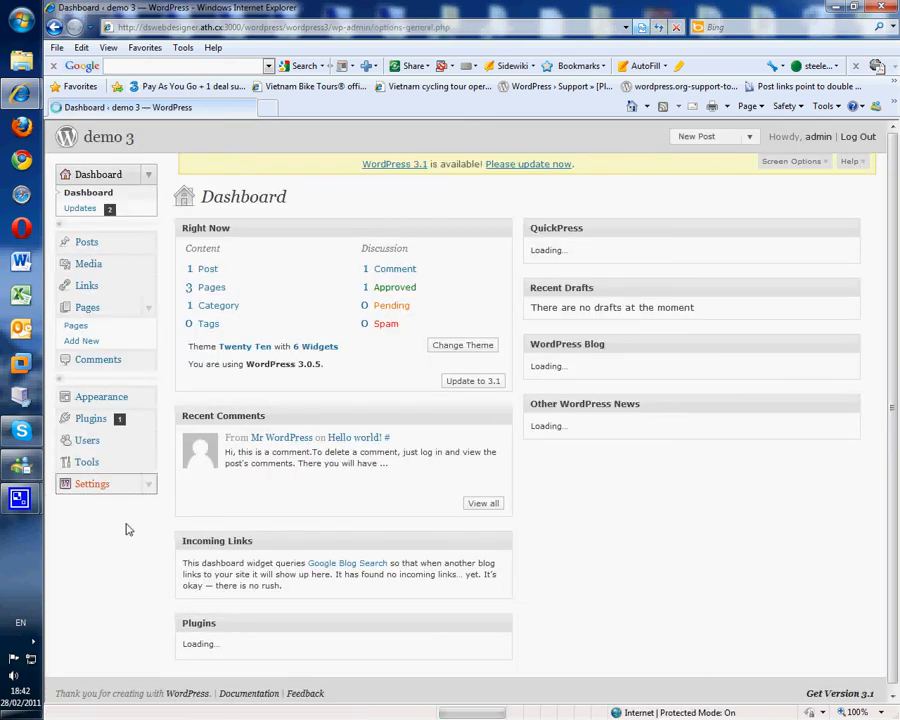
left_click(96, 486)
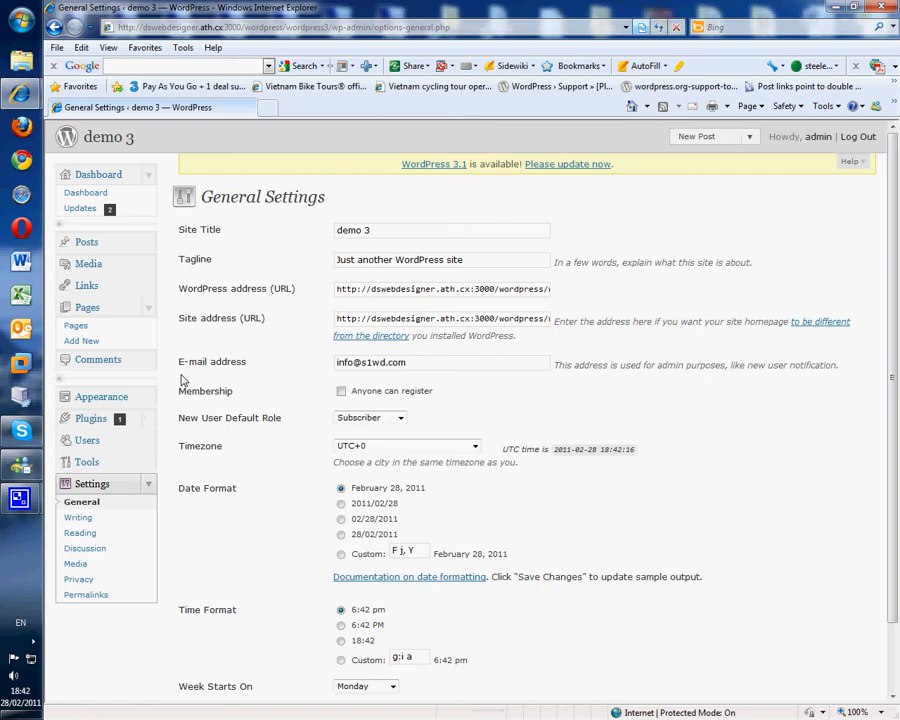
left_click(86, 533)
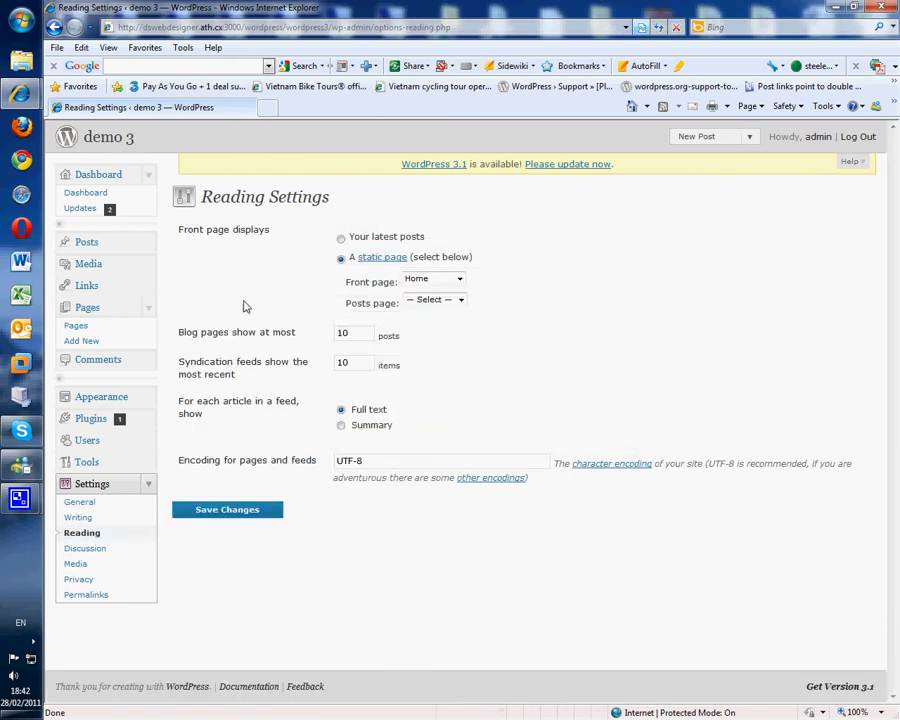
left_click(455, 300)
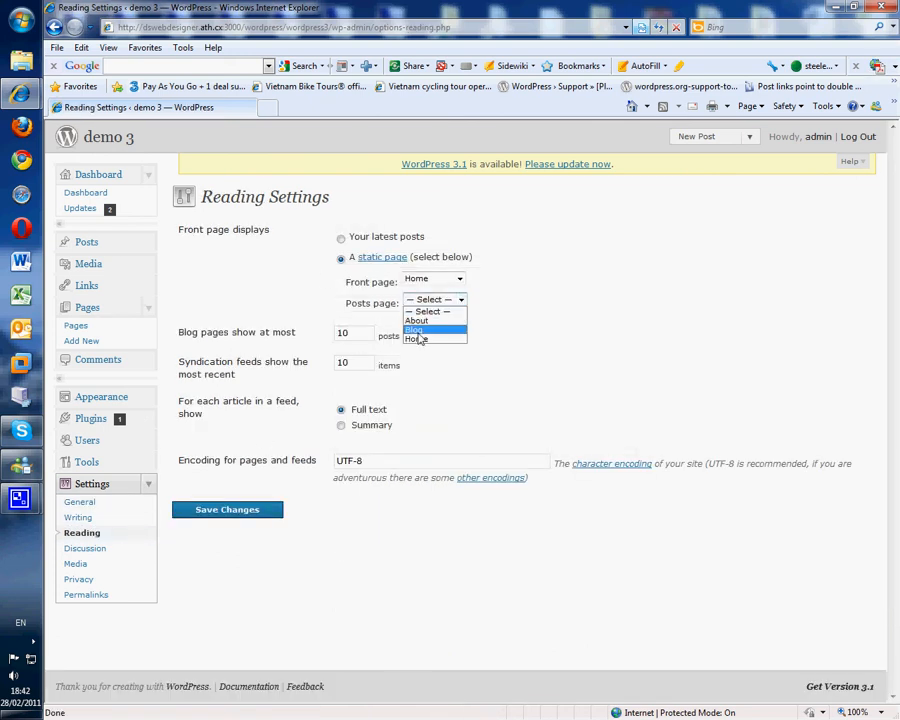
left_click(419, 334)
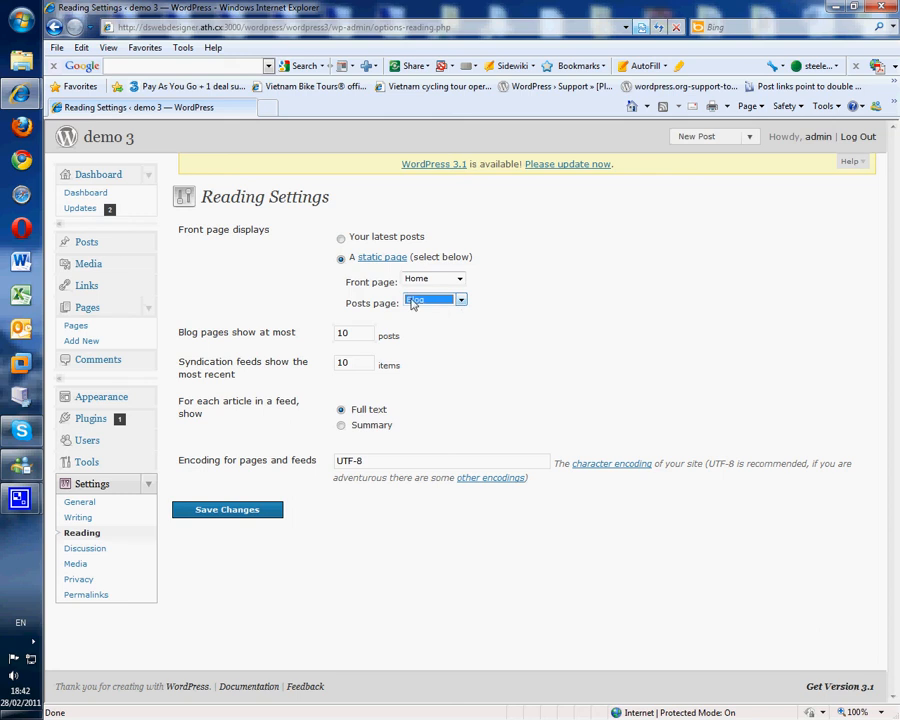
left_click(225, 510)
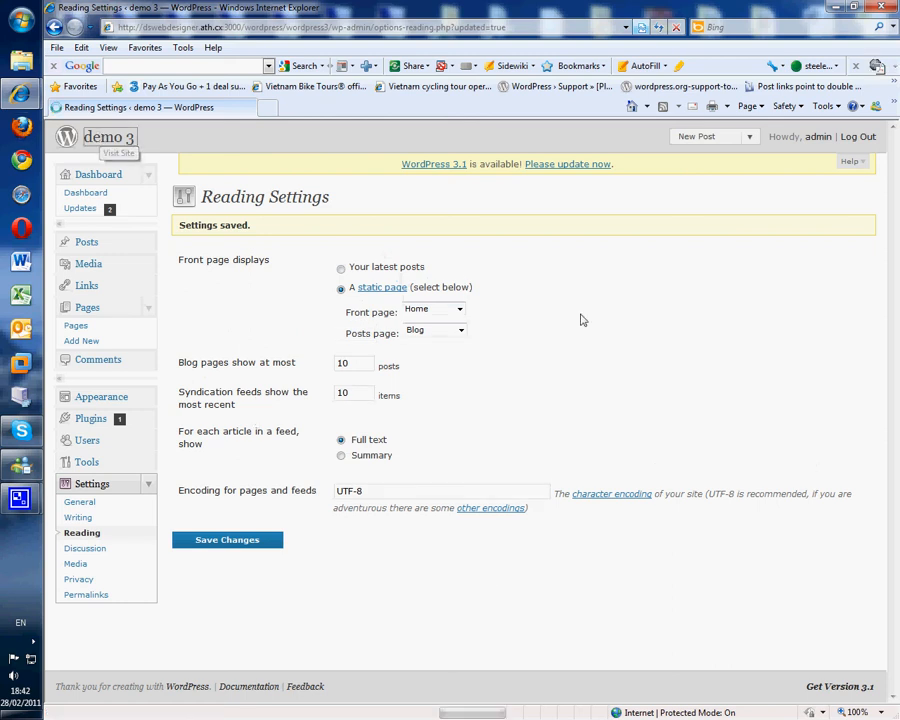
Check the Blog, Home and About pages on the live site through its navigation menu
left_click(104, 137)
left_click(234, 358)
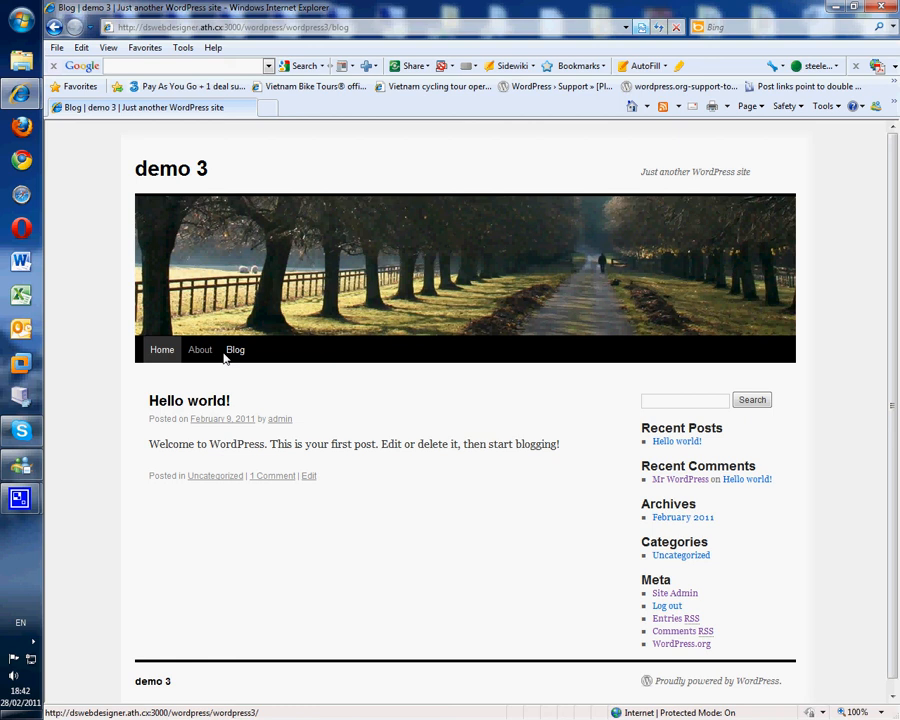
left_click(163, 350)
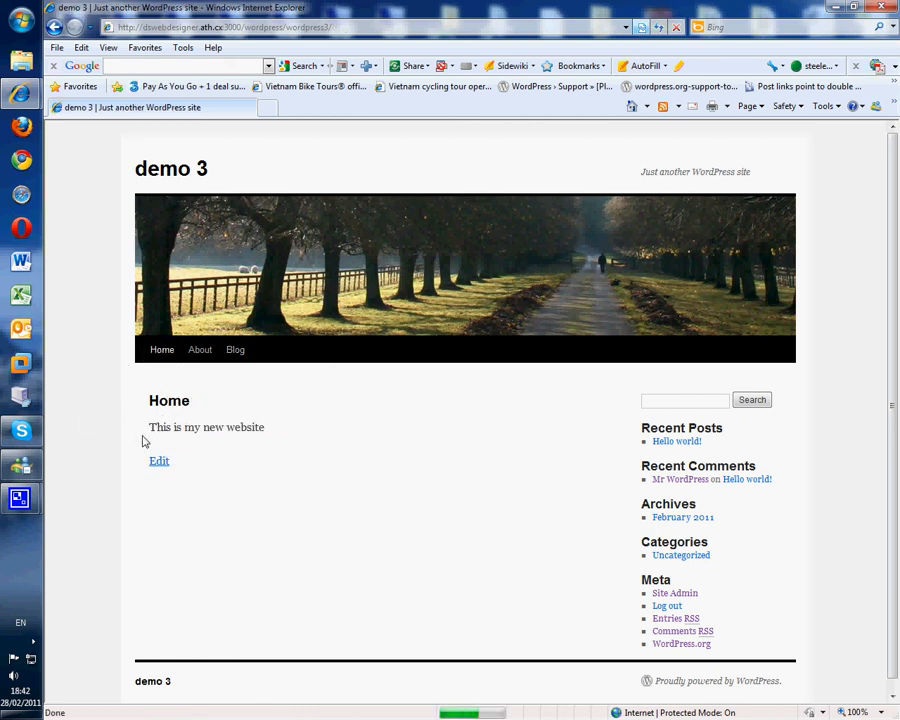
left_click(199, 349)
left_click(235, 349)
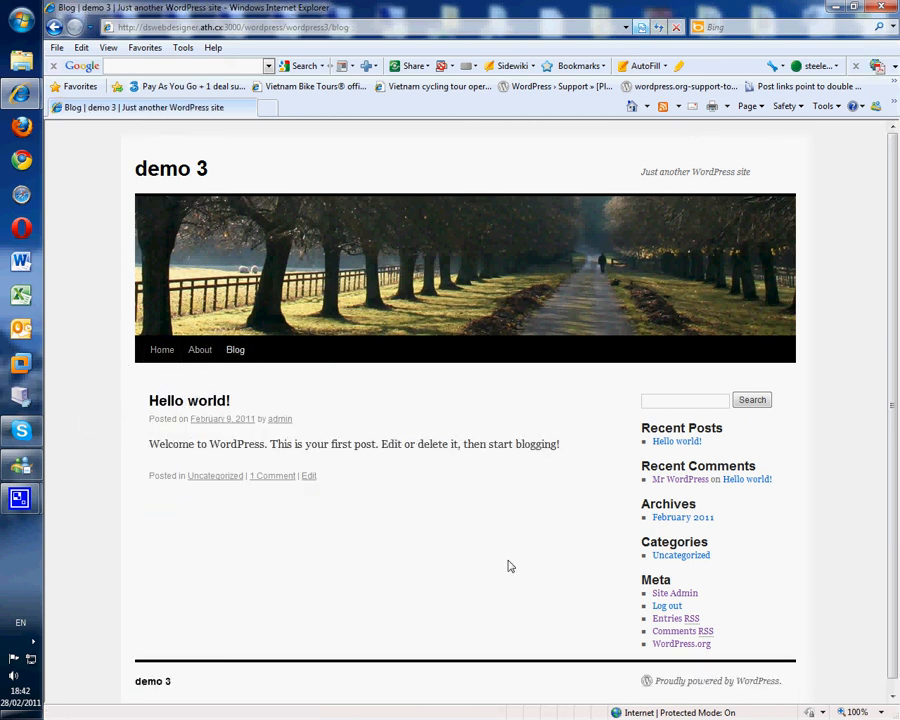
Return to the admin area and move the Hello world! post to the trash
left_click(675, 593)
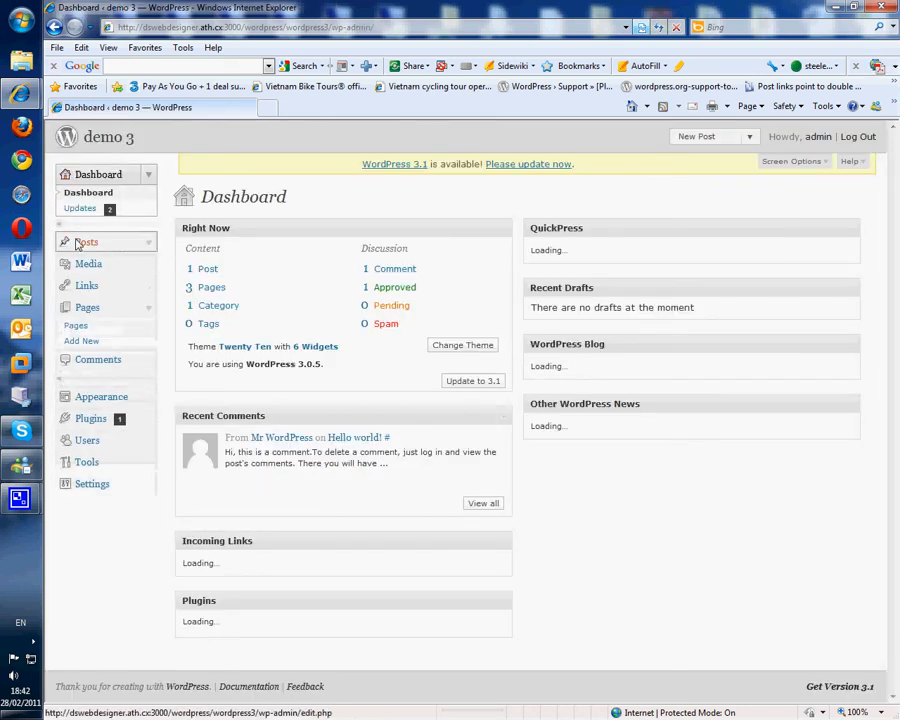
left_click(74, 242)
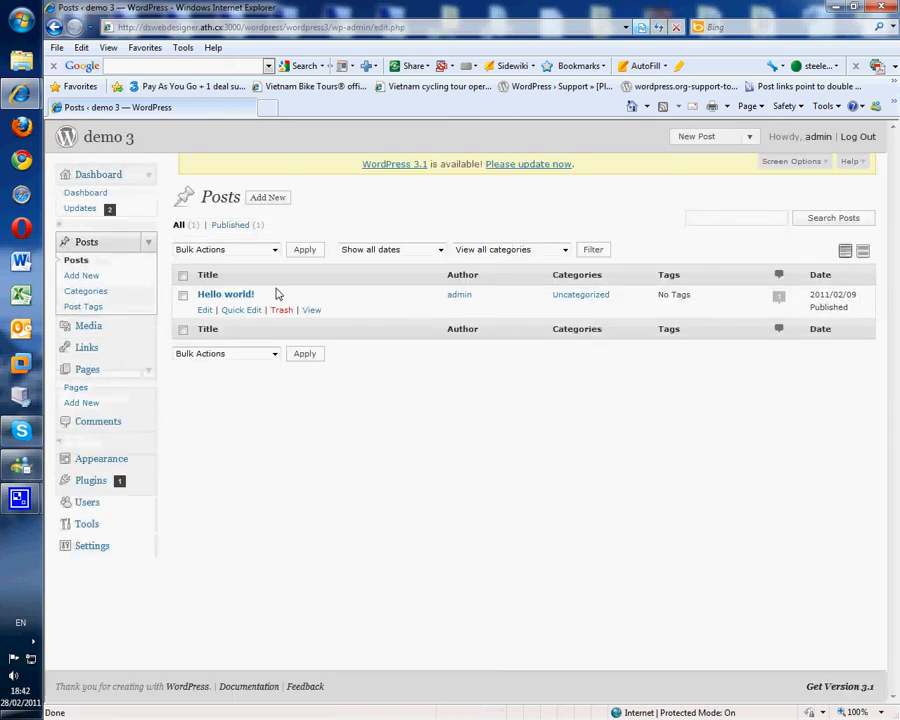
mouse_move(228, 298)
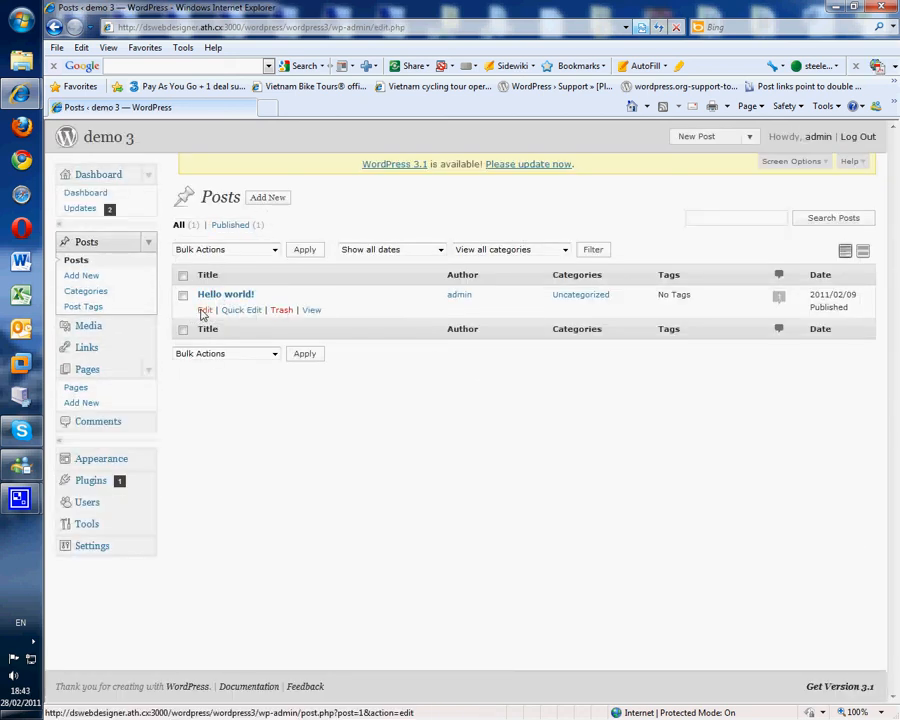
left_click(183, 295)
left_click(273, 314)
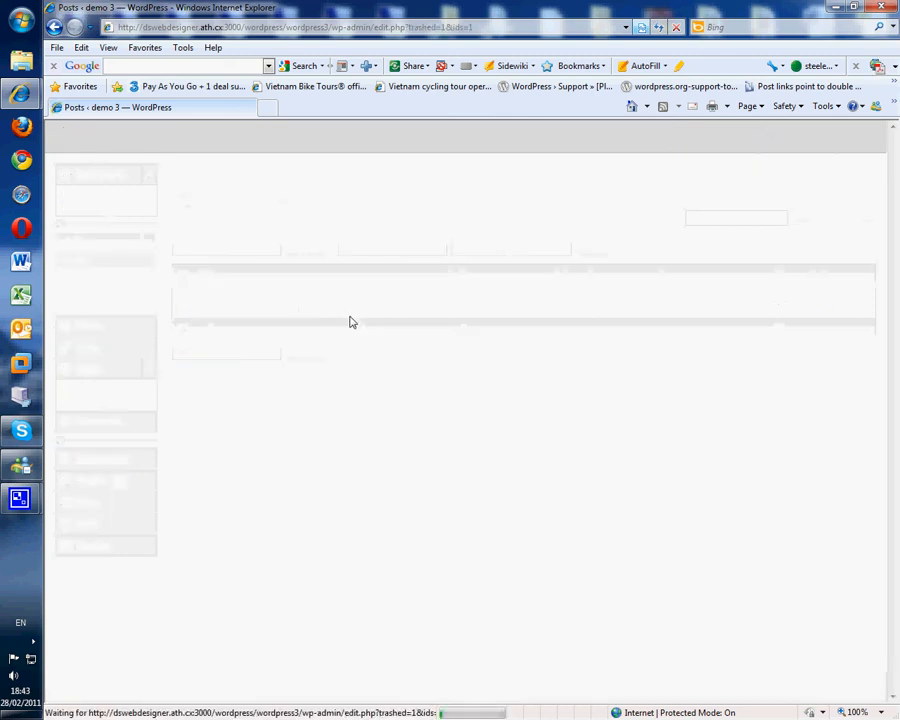
Create a new post titled "New blog" with the body text "New blog coming soon"
left_click(284, 199)
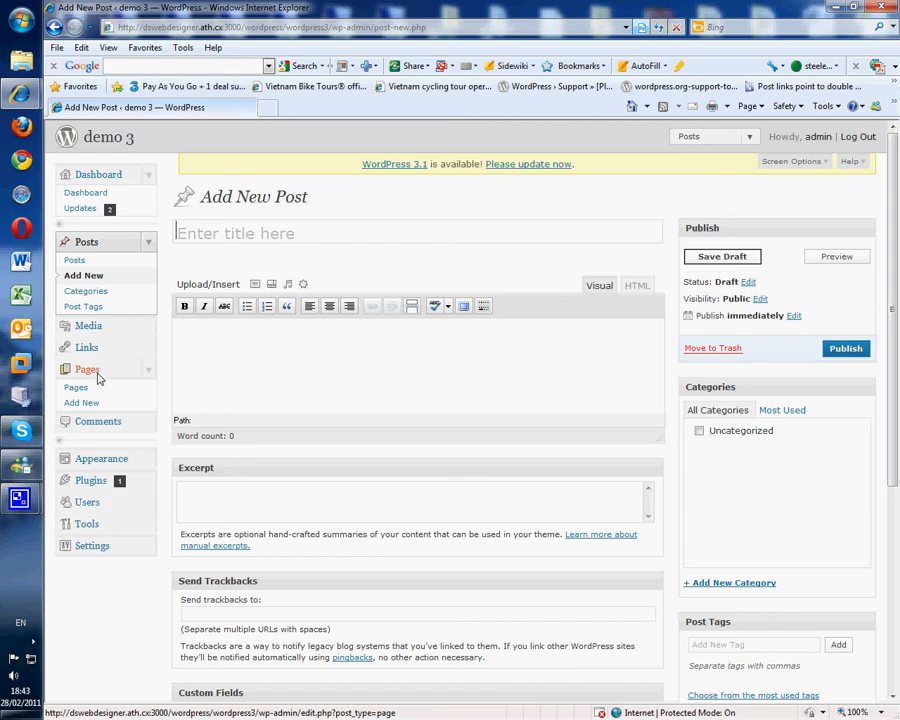
left_click(240, 237)
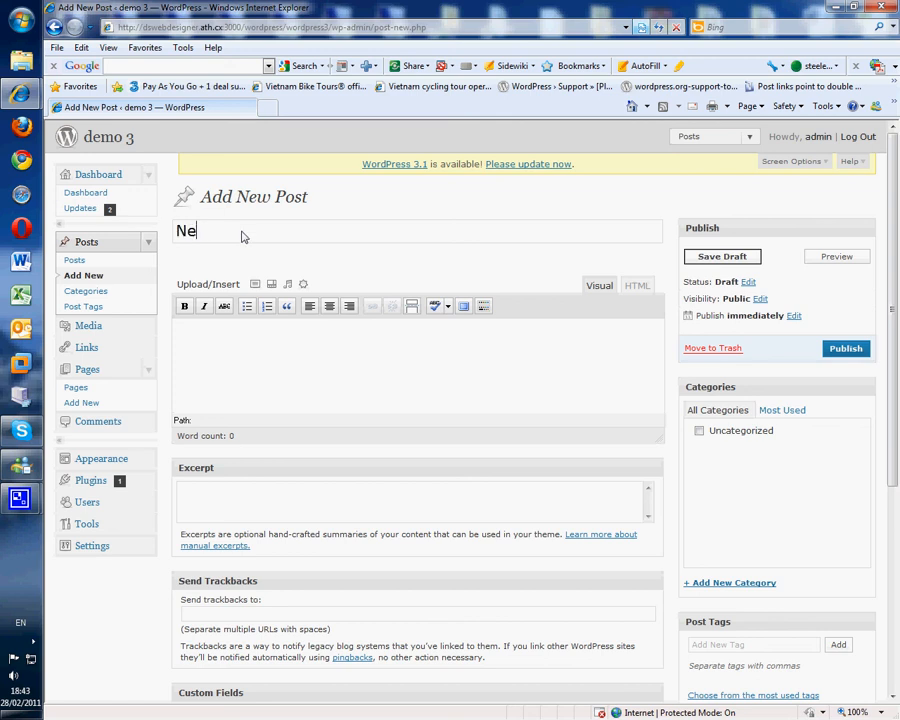
left_click(245, 357)
type("New blog coming soon")
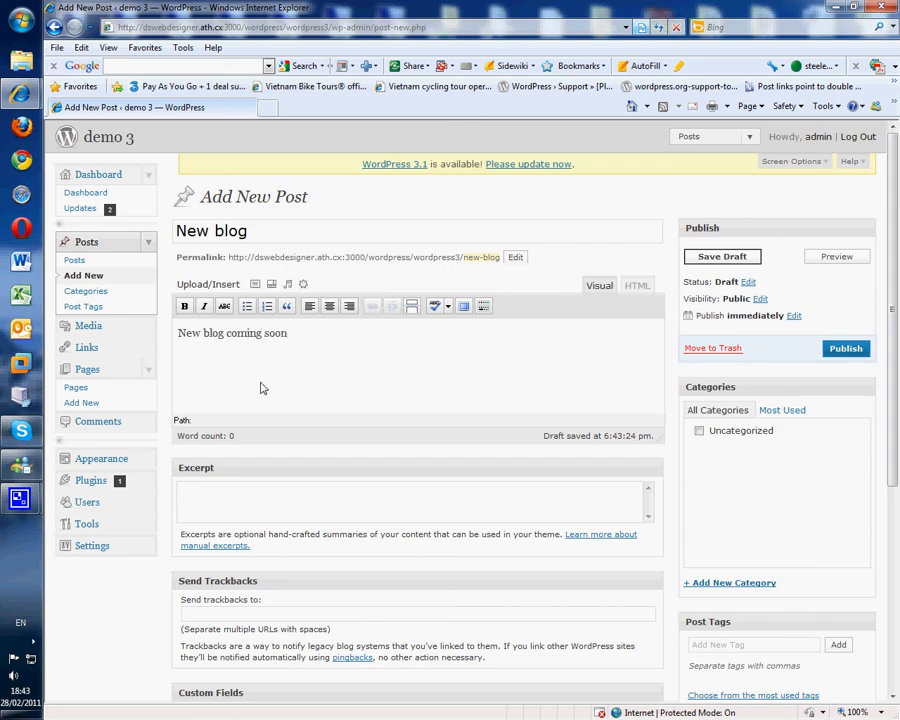
Look over the new post's excerpt, trackback, custom field and discussion options, and publish the post
scroll(261, 388, "down", 3)
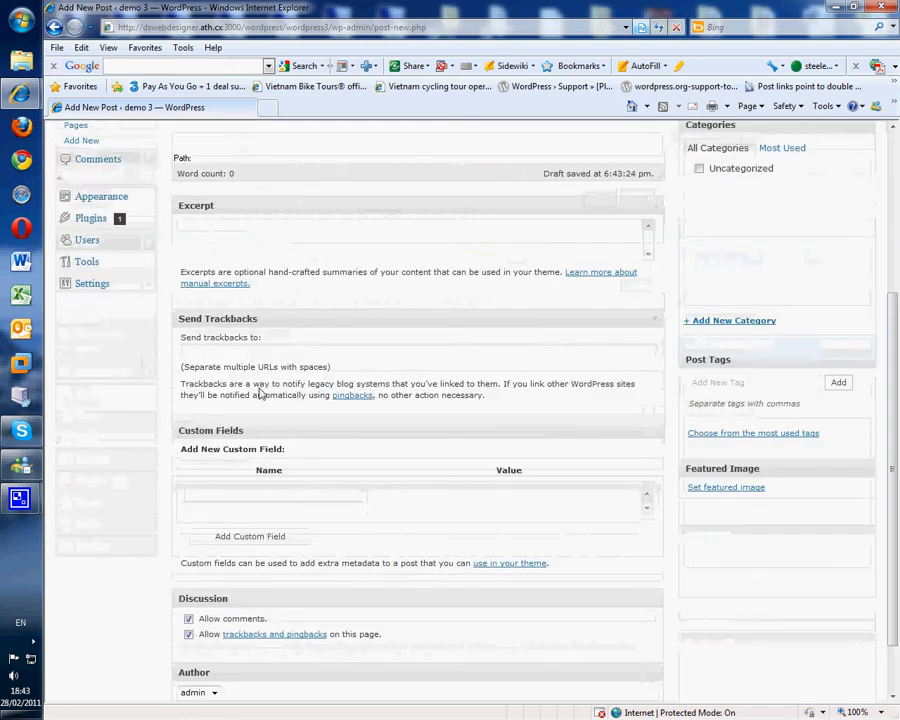
scroll(259, 396, "up", 1)
scroll(259, 392, "down", 2)
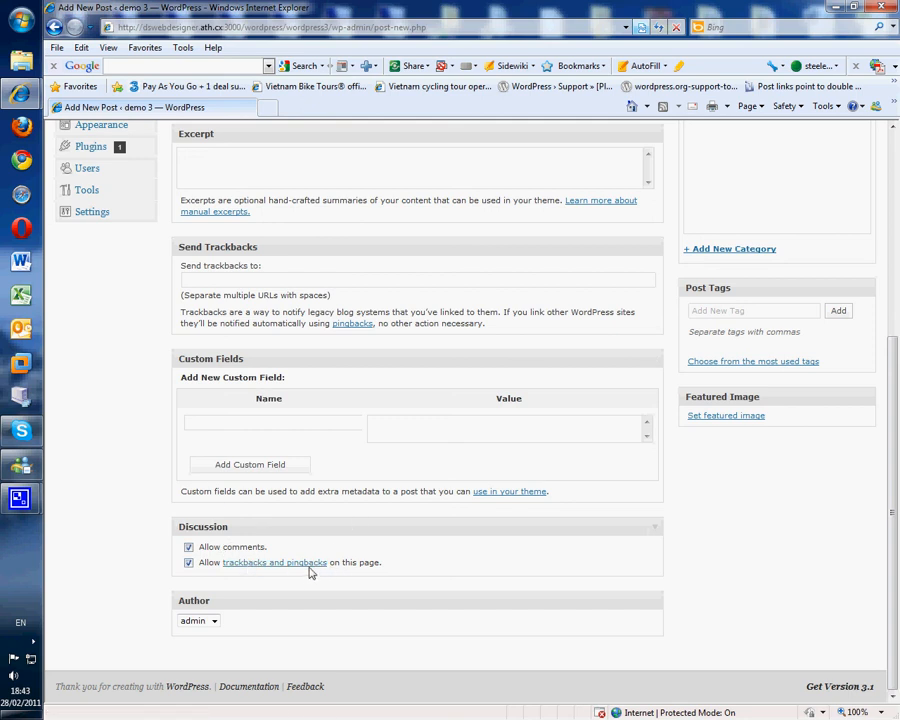
scroll(380, 564, "up", 5)
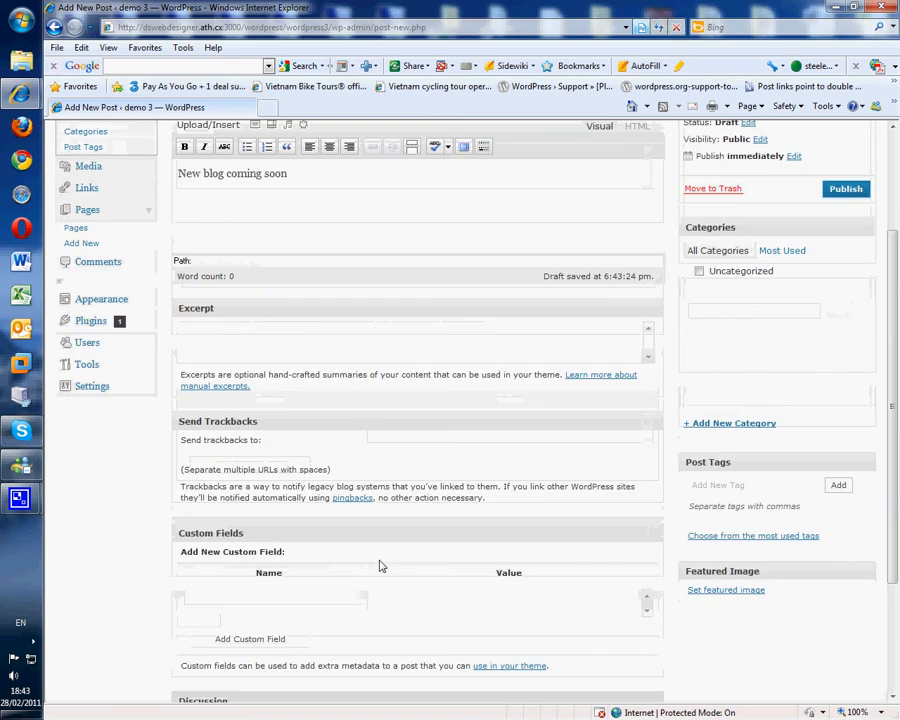
scroll(352, 540, "down", 5)
scroll(310, 572, "up", 5)
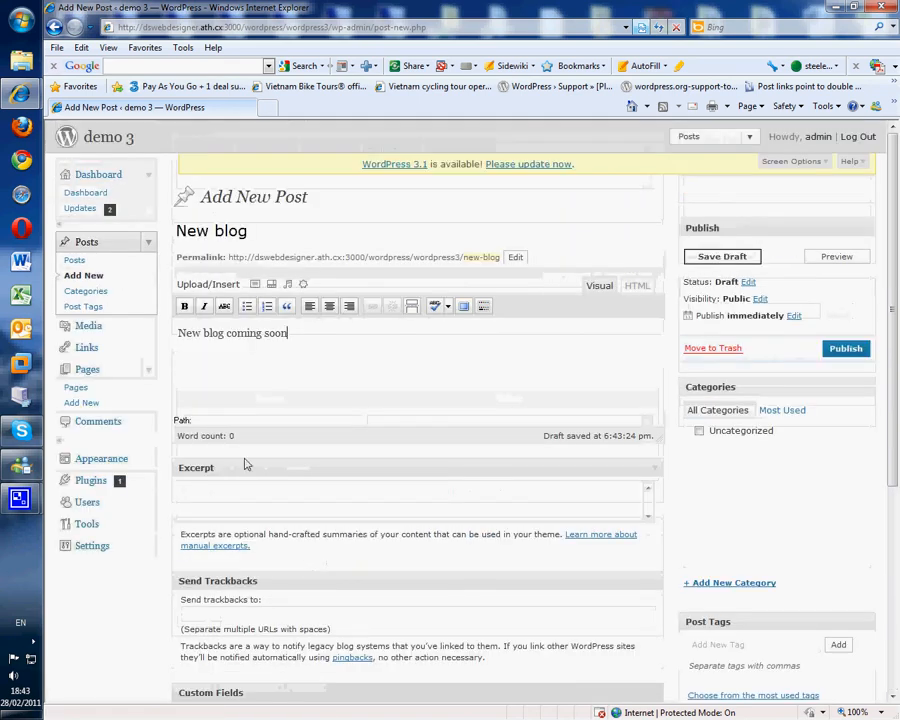
left_click(845, 349)
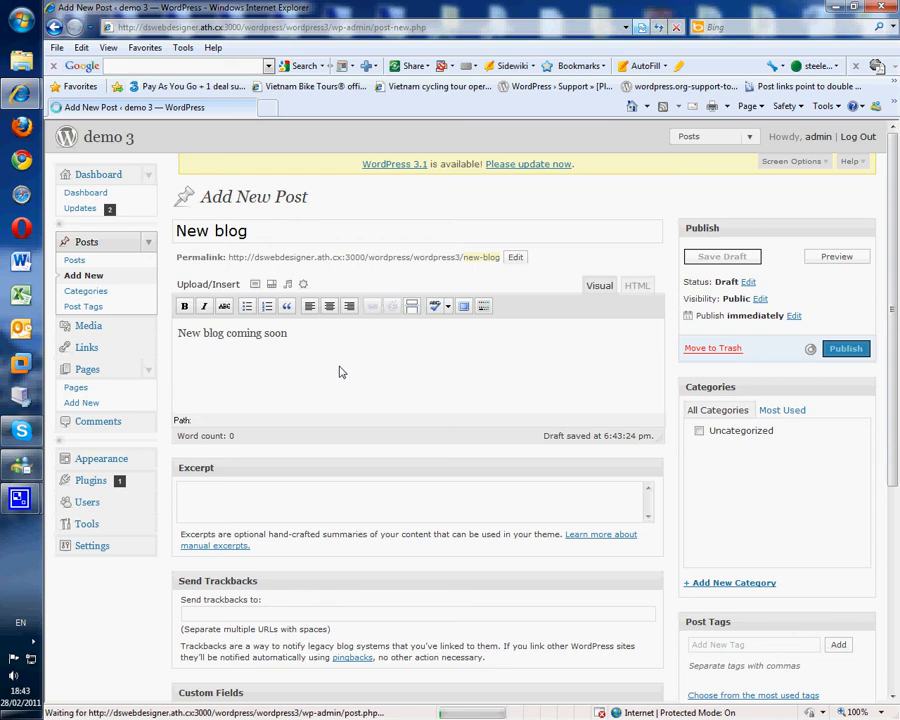
Visit the live site and check the new post on the Blog page, returning to the Home page
left_click(105, 137)
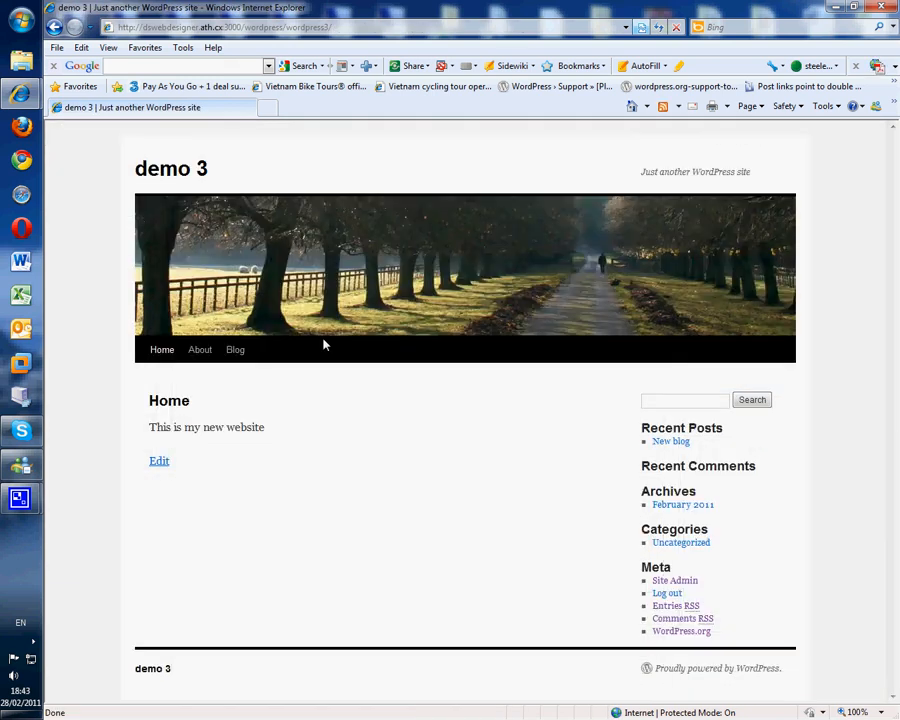
left_click(235, 350)
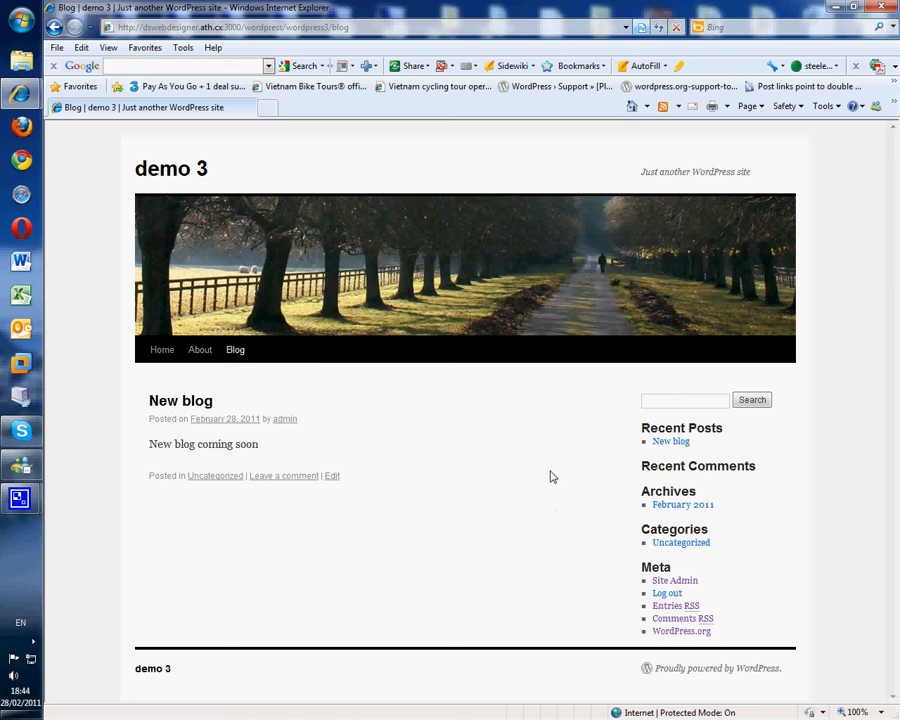
left_click(161, 348)
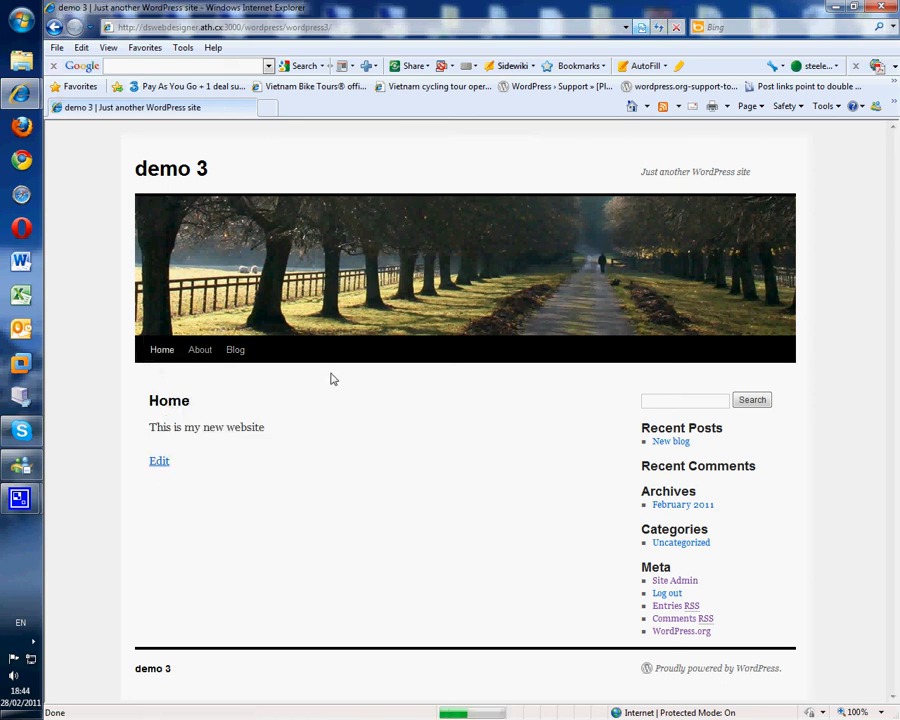
Open the Home page for editing and start a new line below its existing text
left_click(159, 461)
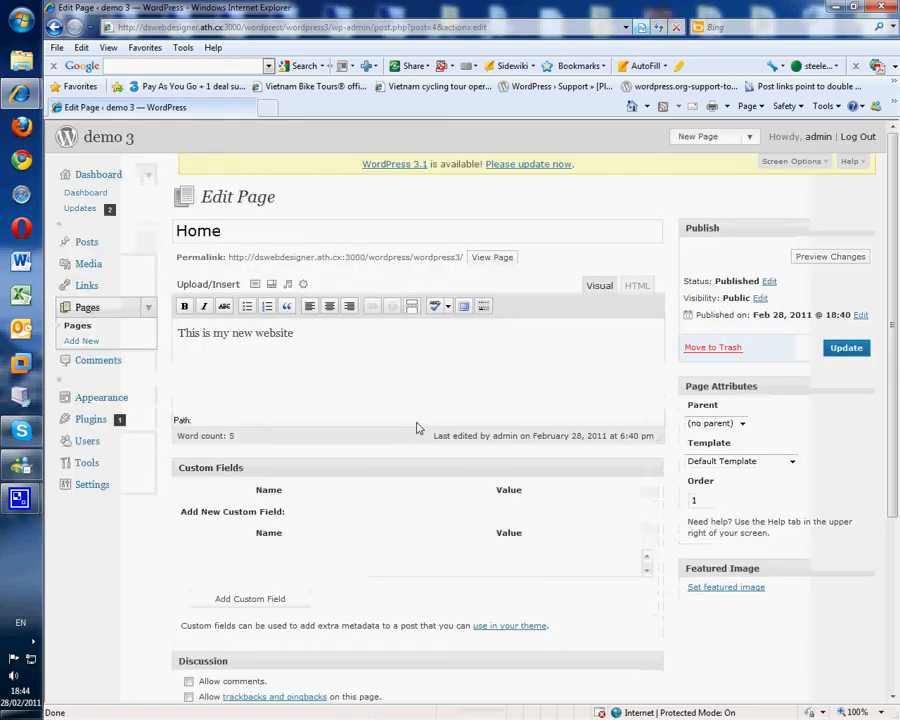
left_click(320, 358)
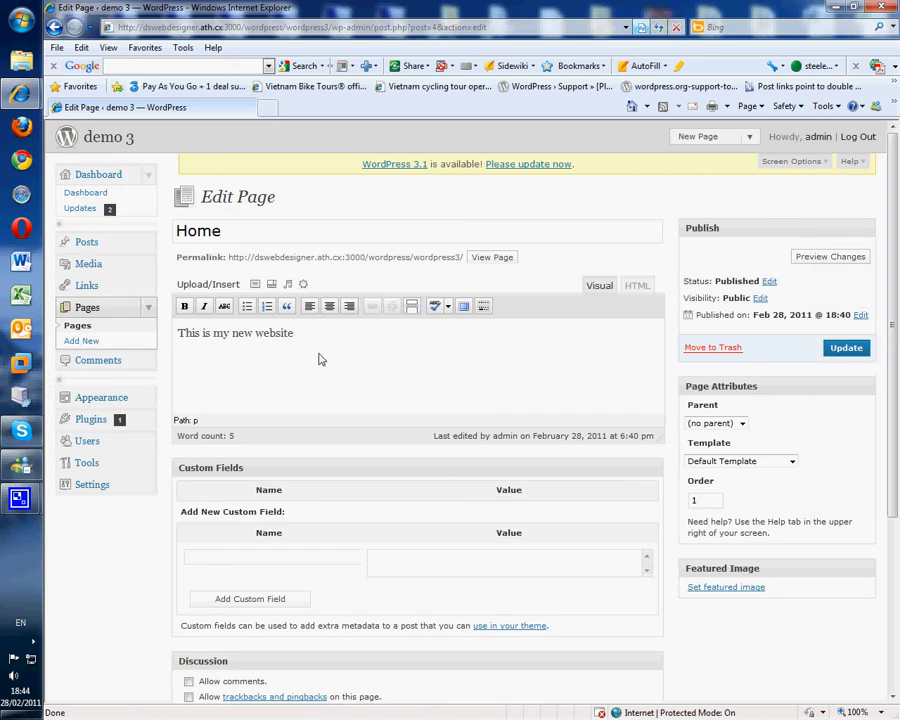
key("Return")
Start adding an image and review the From URL and Media Library sources, returning to the computer upload
left_click(255, 284)
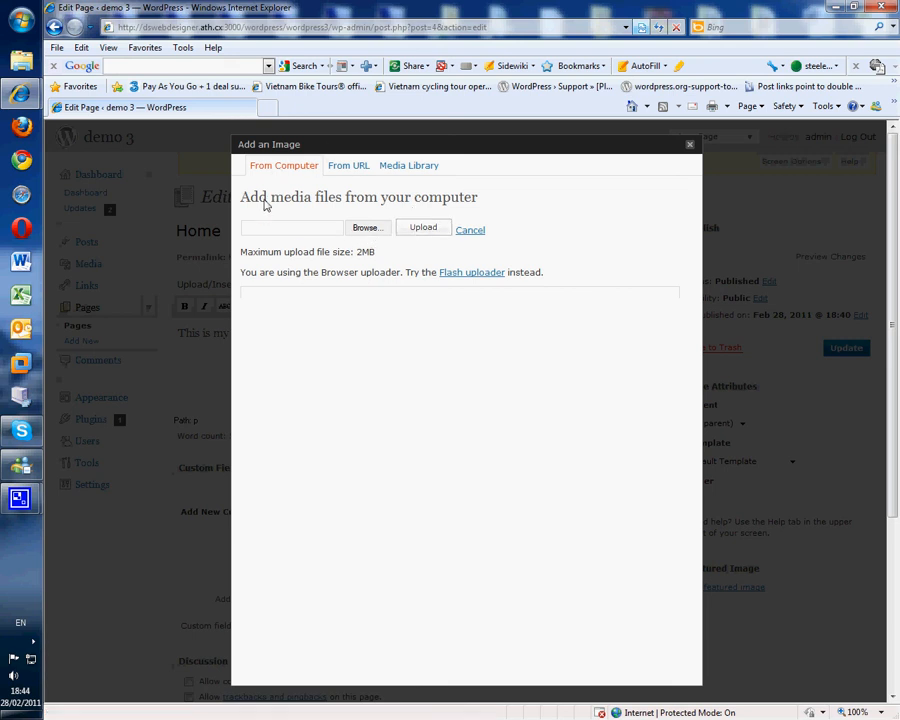
left_click(342, 166)
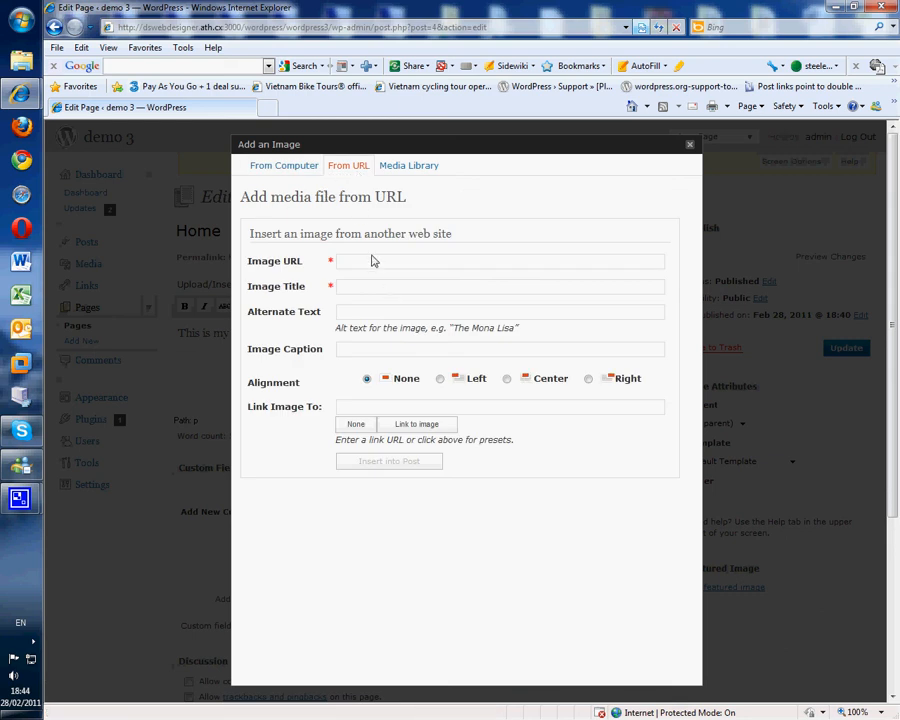
left_click(403, 166)
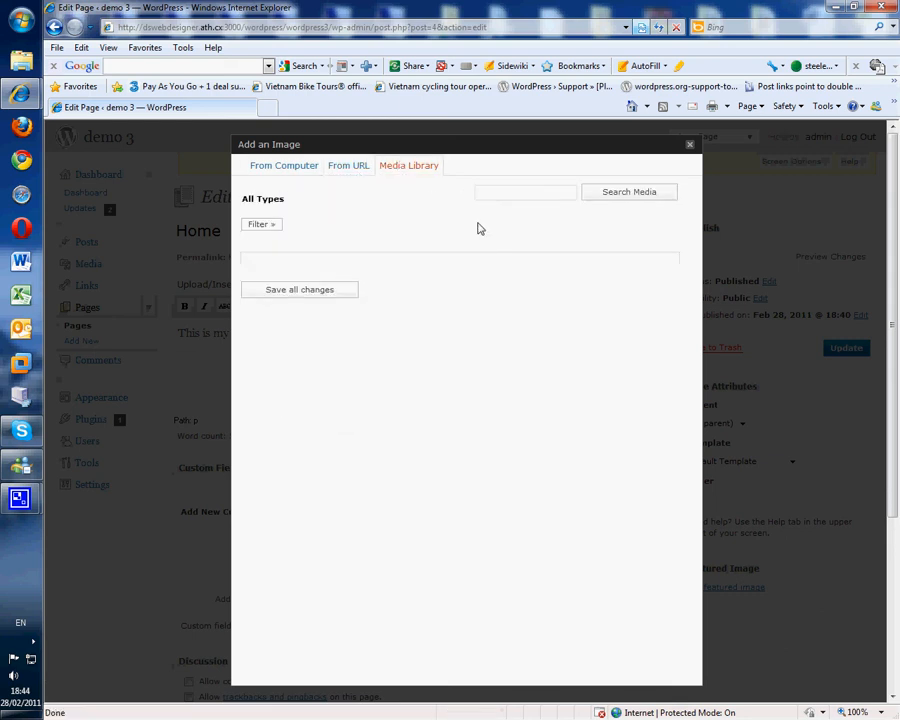
left_click(280, 168)
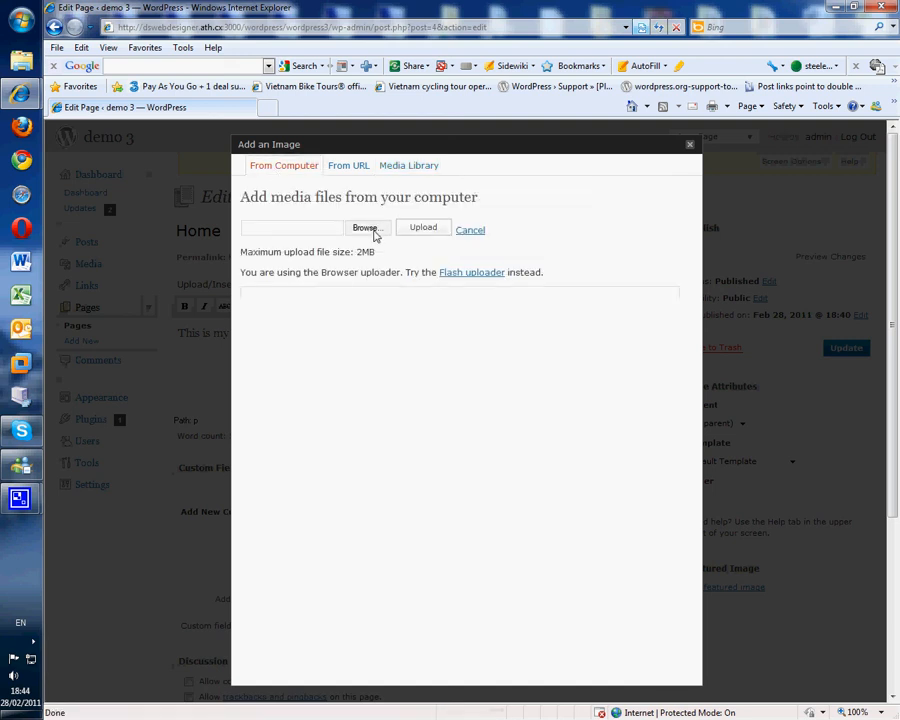
Upload the zimbio image from the computer's Pictures library
left_click(365, 228)
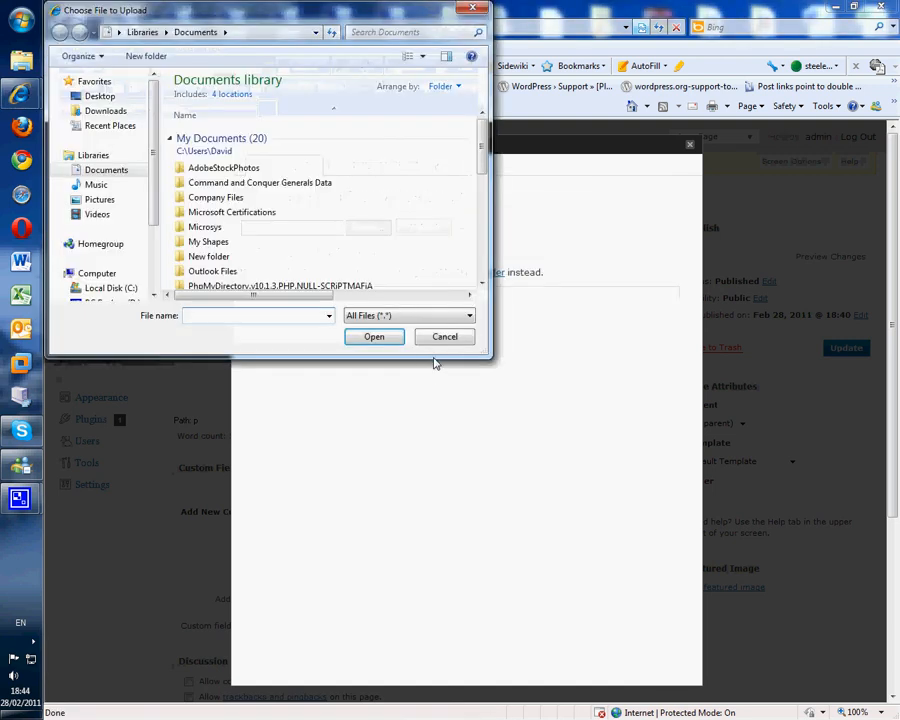
left_click(100, 199)
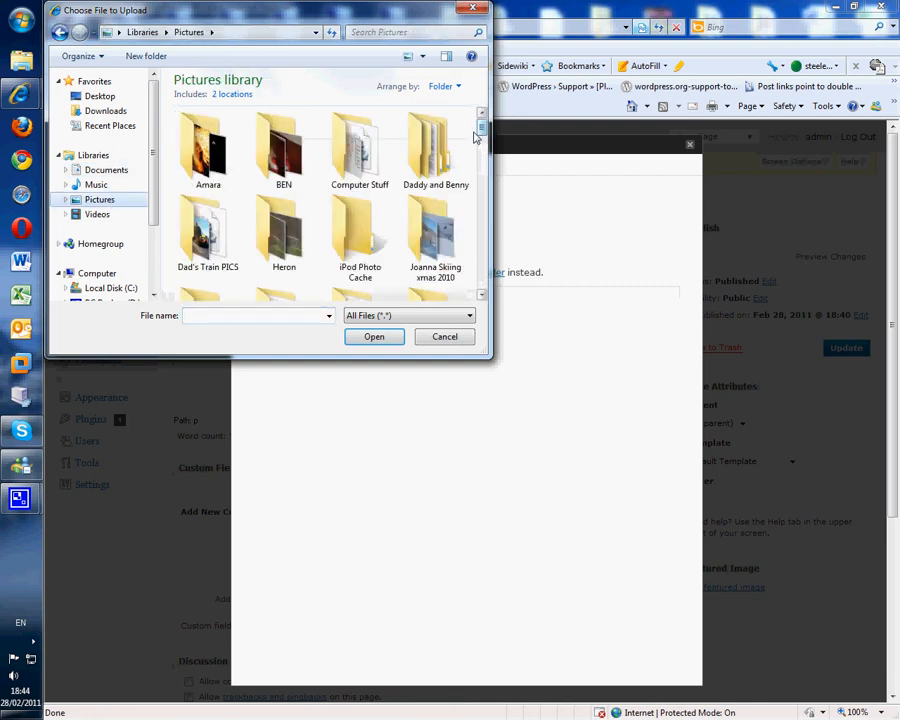
left_click(208, 150)
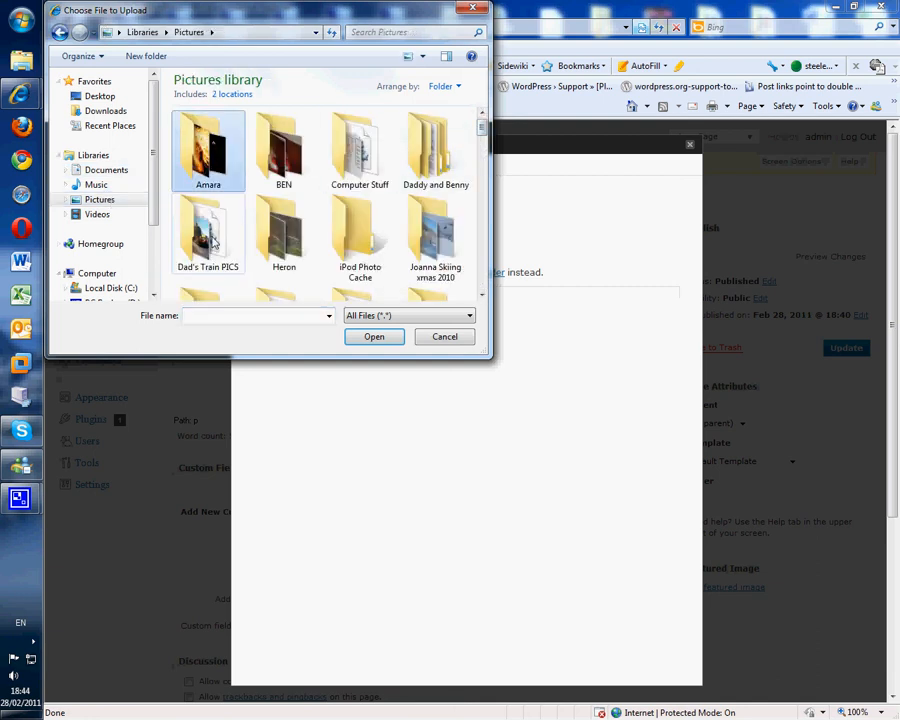
left_click_drag(486, 133, 481, 275)
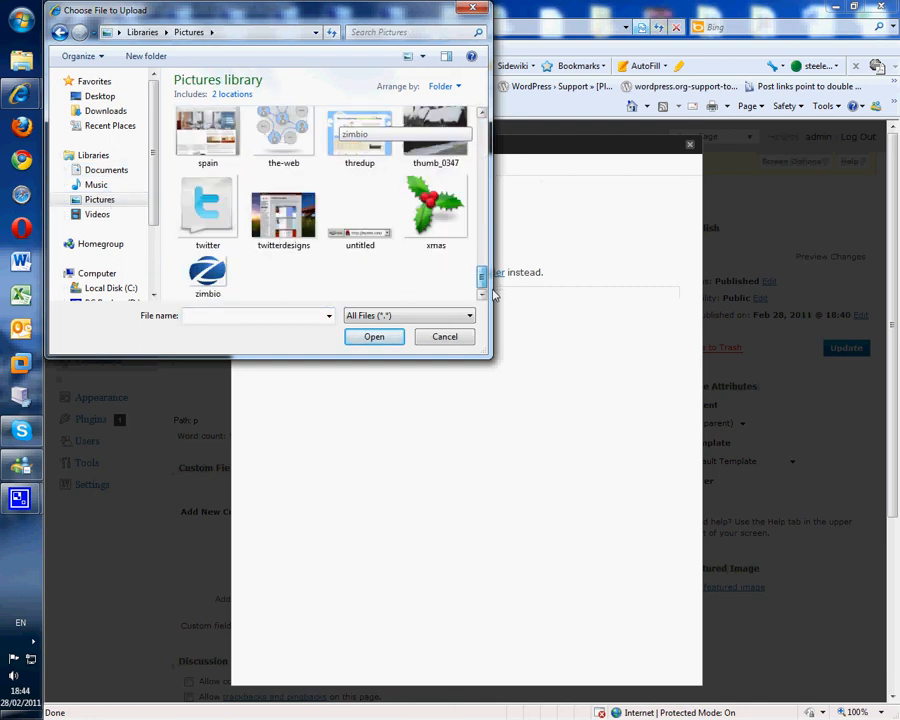
double_click(205, 275)
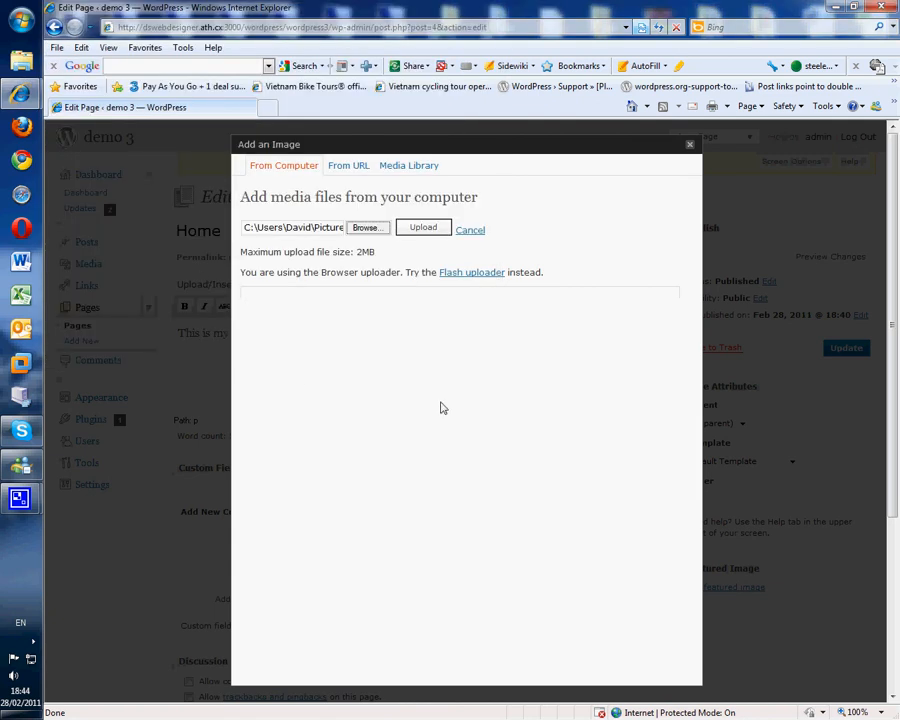
left_click(423, 230)
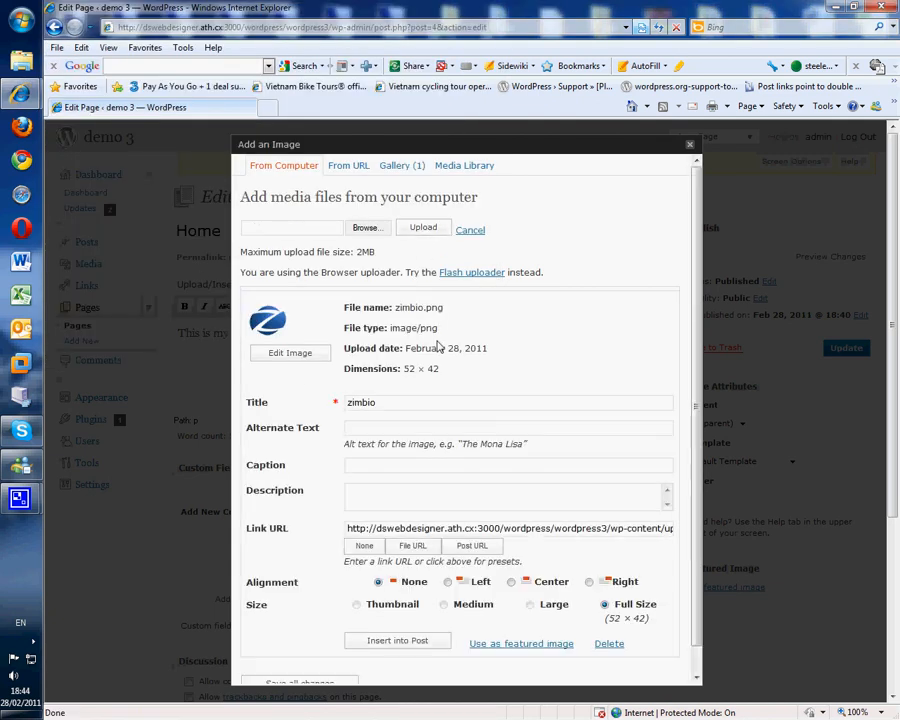
Set the image's alternate text to Zimbio and insert it full size without alignment into the page
left_click(357, 428)
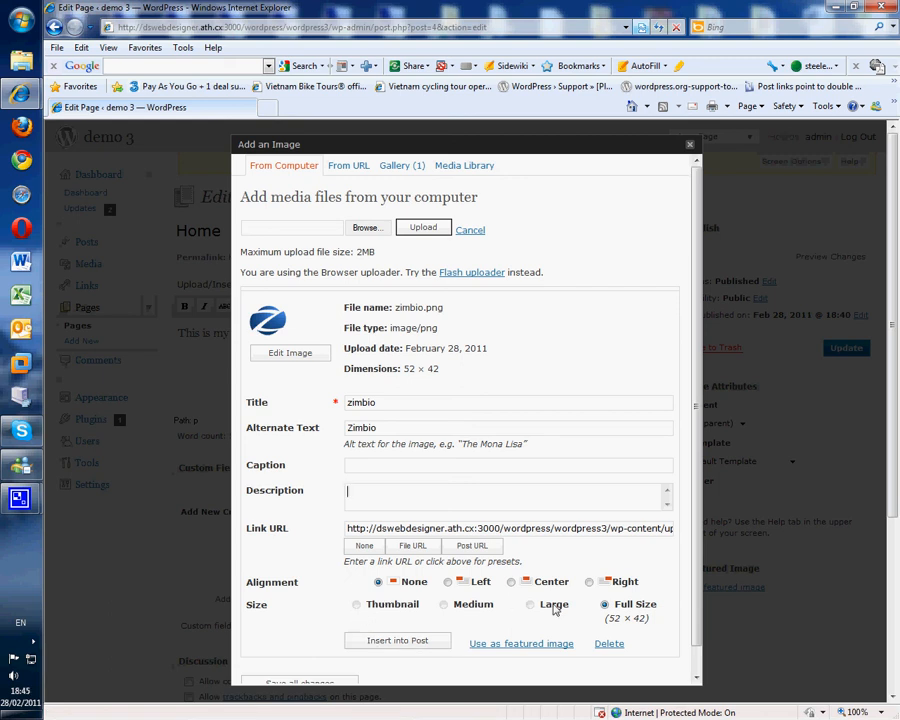
scroll(385, 645, "down", 5)
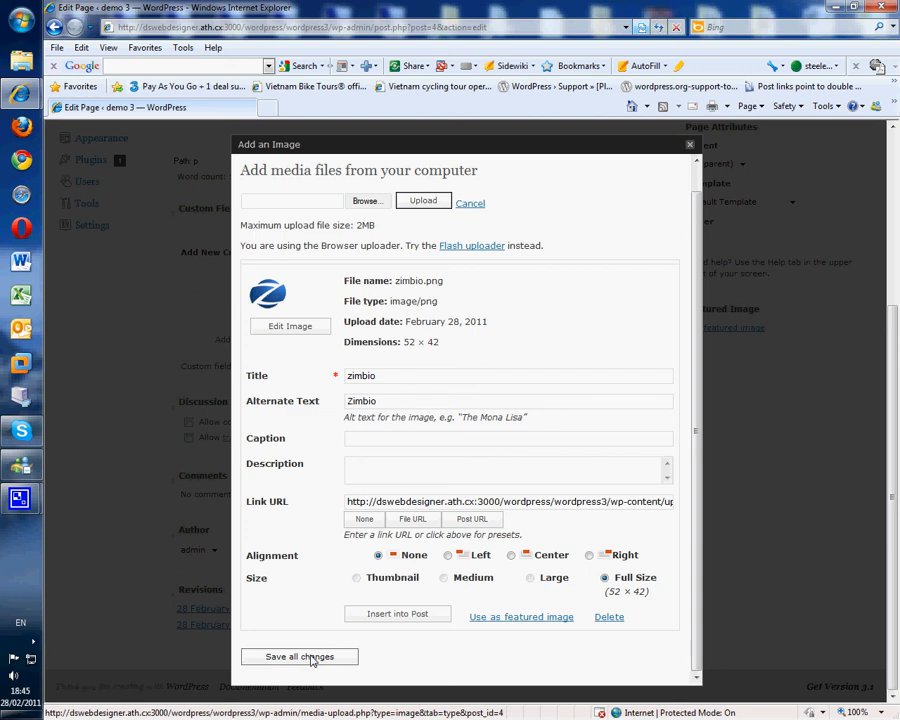
left_click(423, 616)
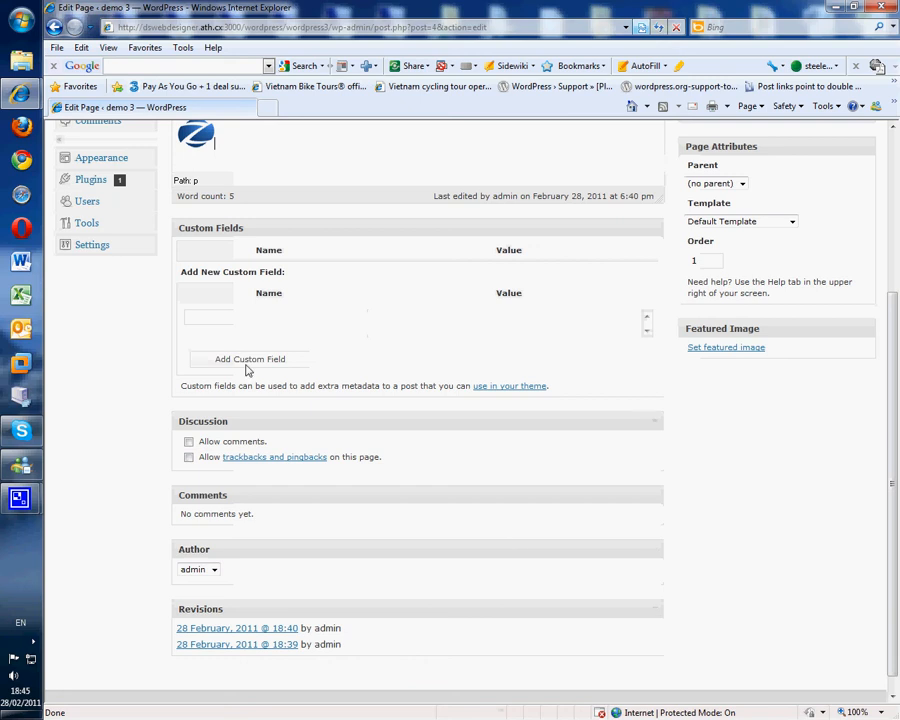
Shrink the inserted zimbio image in the Home page content to a little over half its size
scroll(247, 371, "up", 3)
left_click(193, 383)
left_click(352, 377)
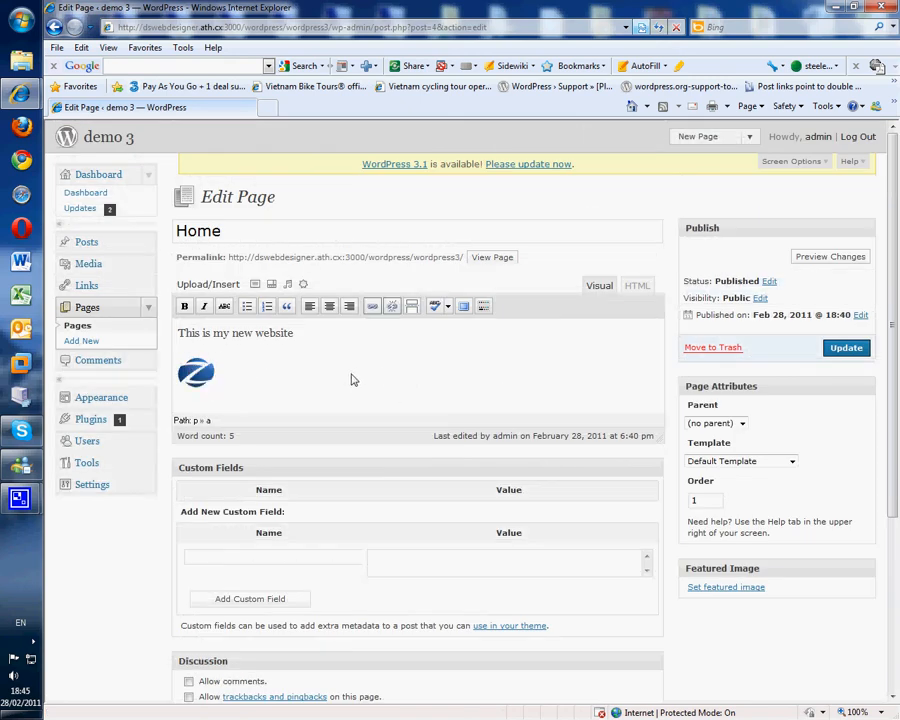
left_click(205, 381)
left_click_drag(218, 391, 201, 375)
left_click(263, 372)
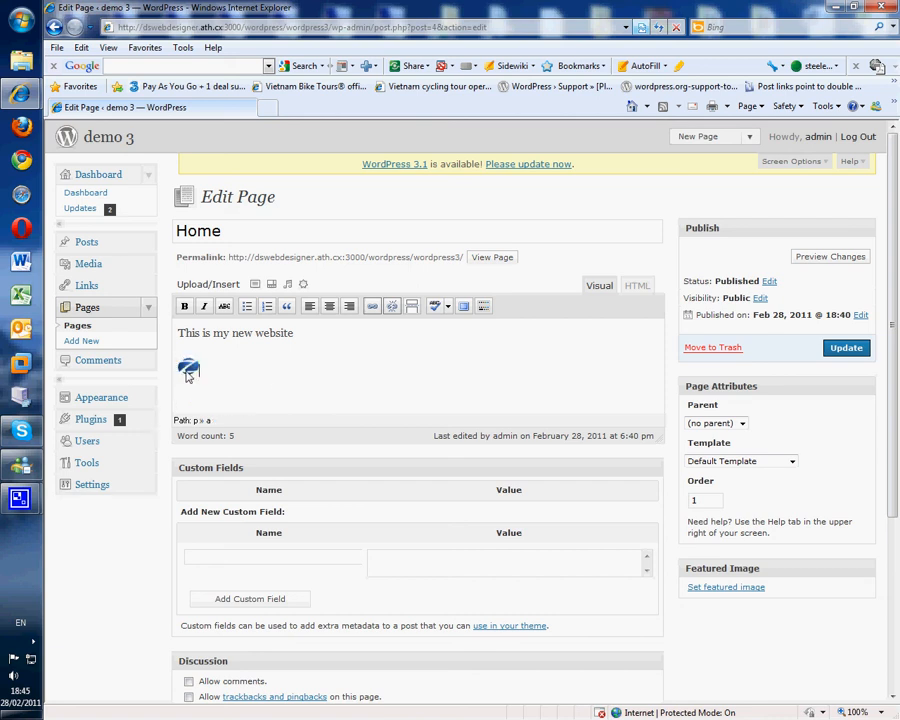
Open the zimbio image's edit settings and close them without changing anything
left_click(188, 372)
left_click(193, 370)
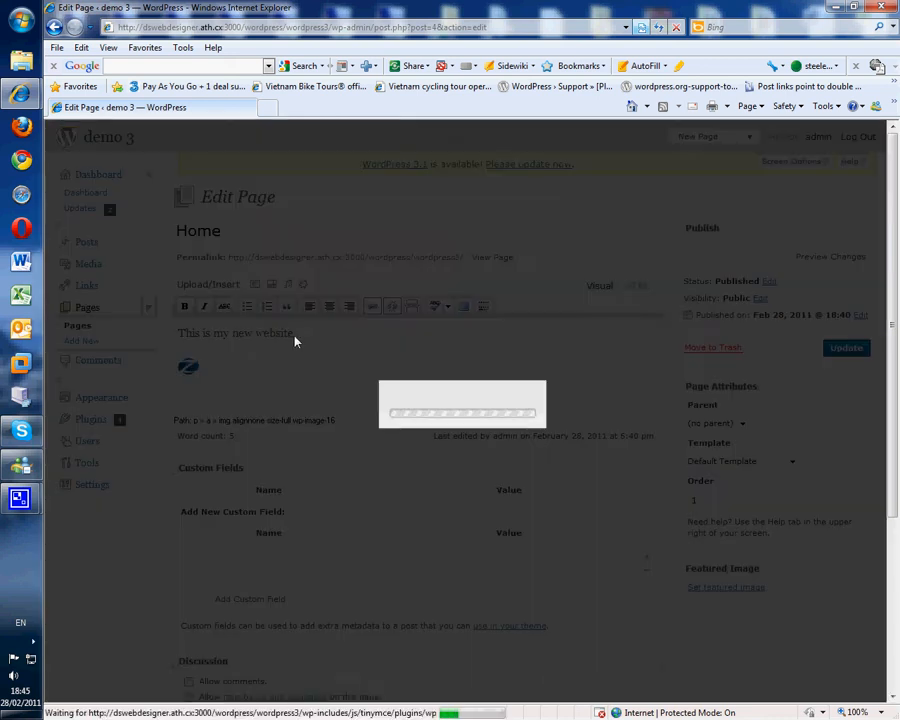
left_click(691, 146)
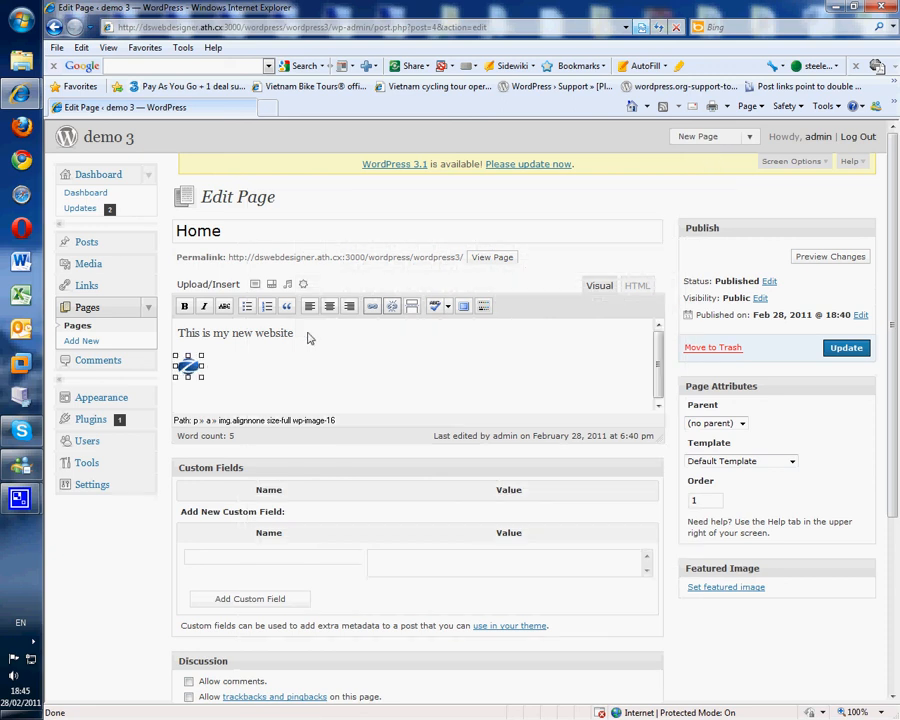
Try center and right alignment on the zimbio image and settle on left alignment
left_click(329, 306)
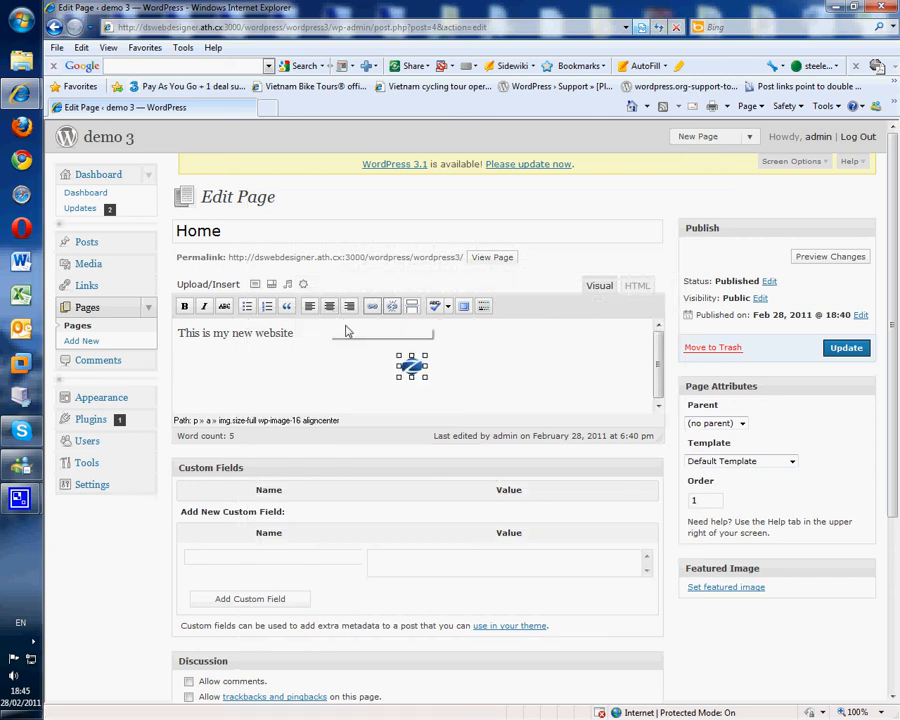
left_click(348, 307)
left_click(310, 306)
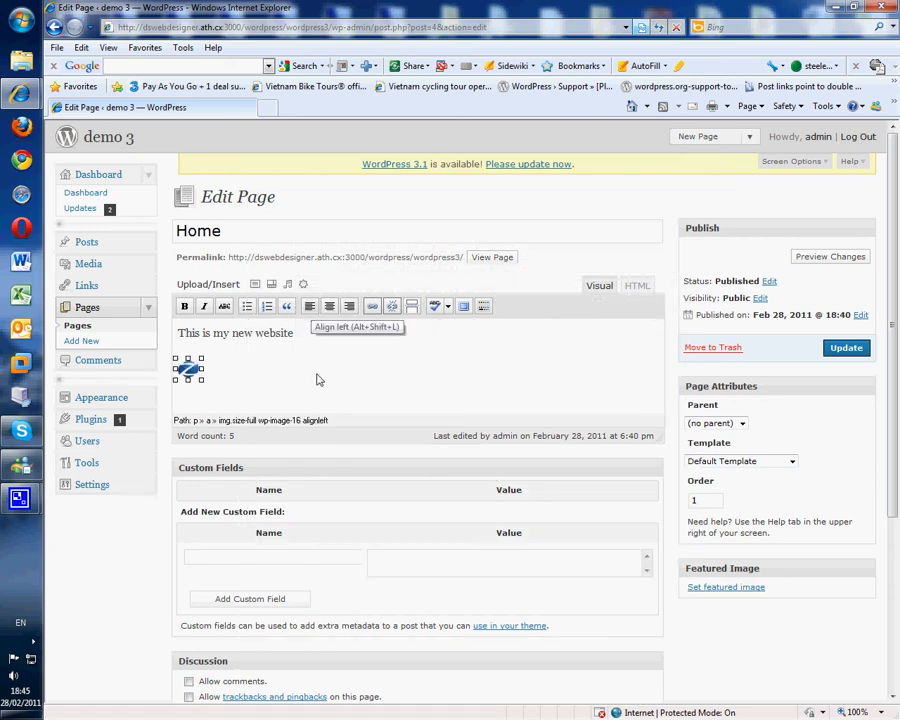
Remove the link from the zimbio image and reselect the image to check it
left_click(391, 306)
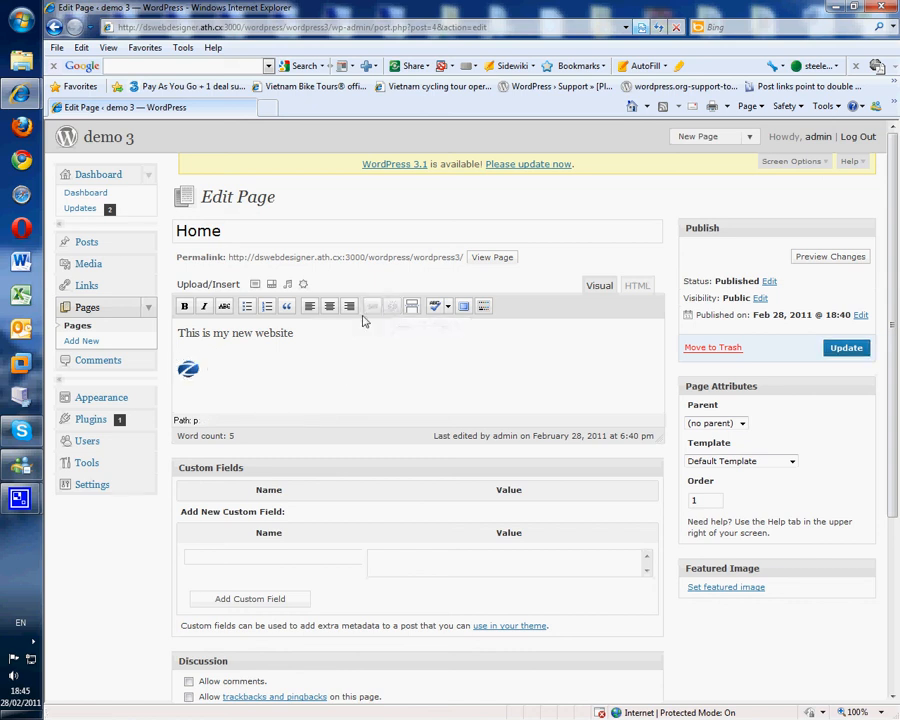
left_click(188, 369)
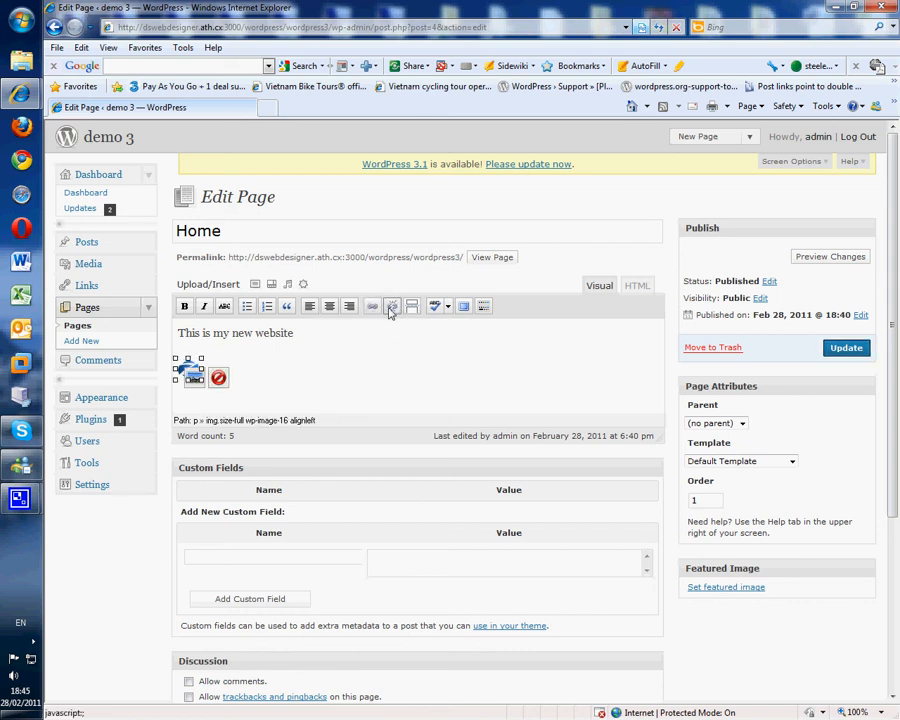
left_click(323, 356)
left_click(188, 370)
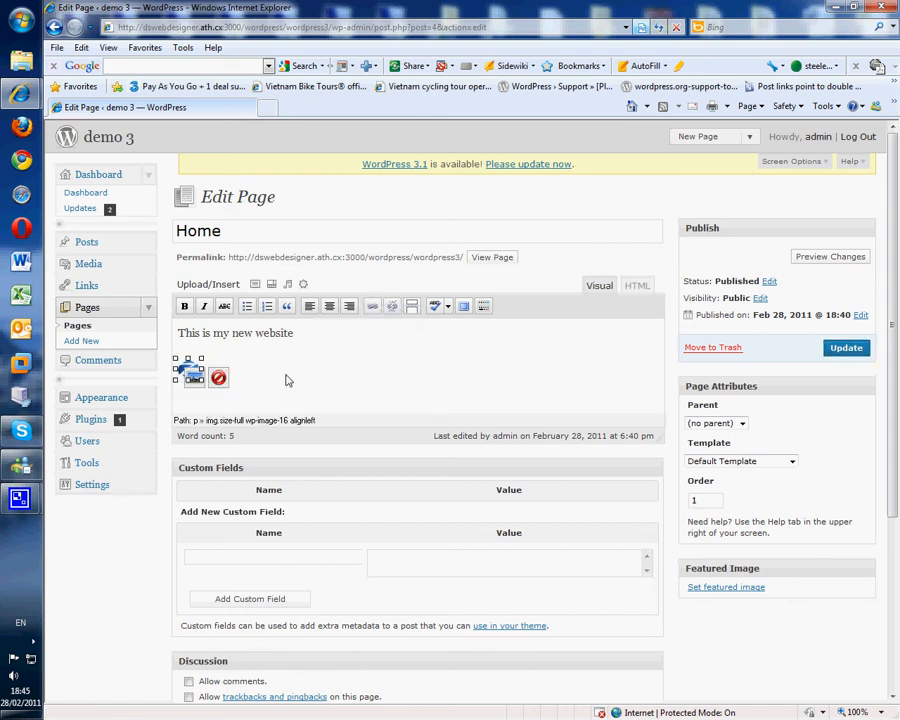
Reselect the zimbio image and unlink it again, and save the Home page update, viewing the published page
left_click(214, 370)
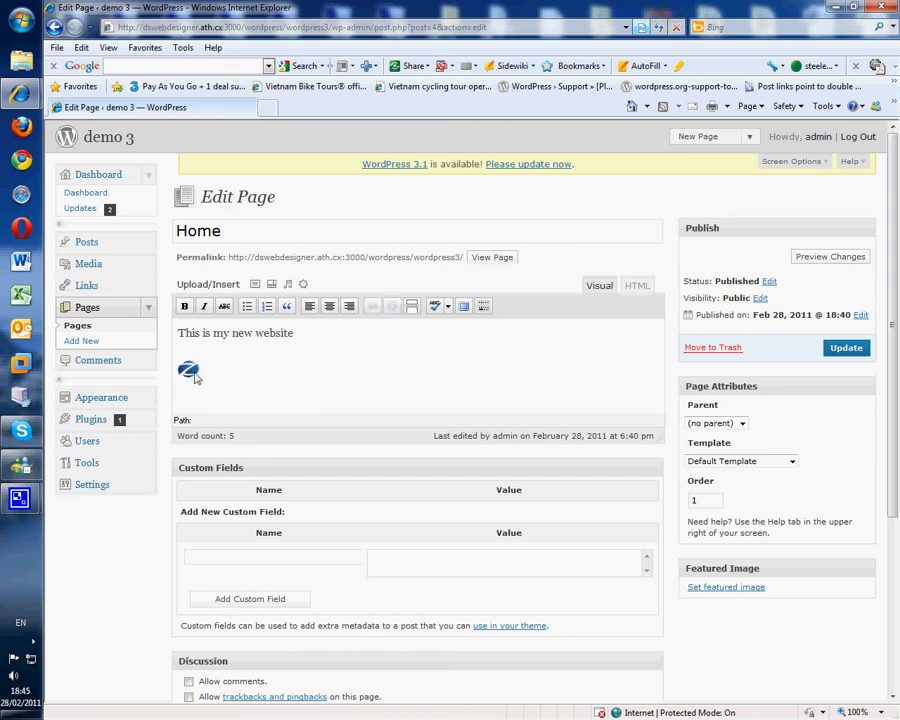
left_click(189, 370)
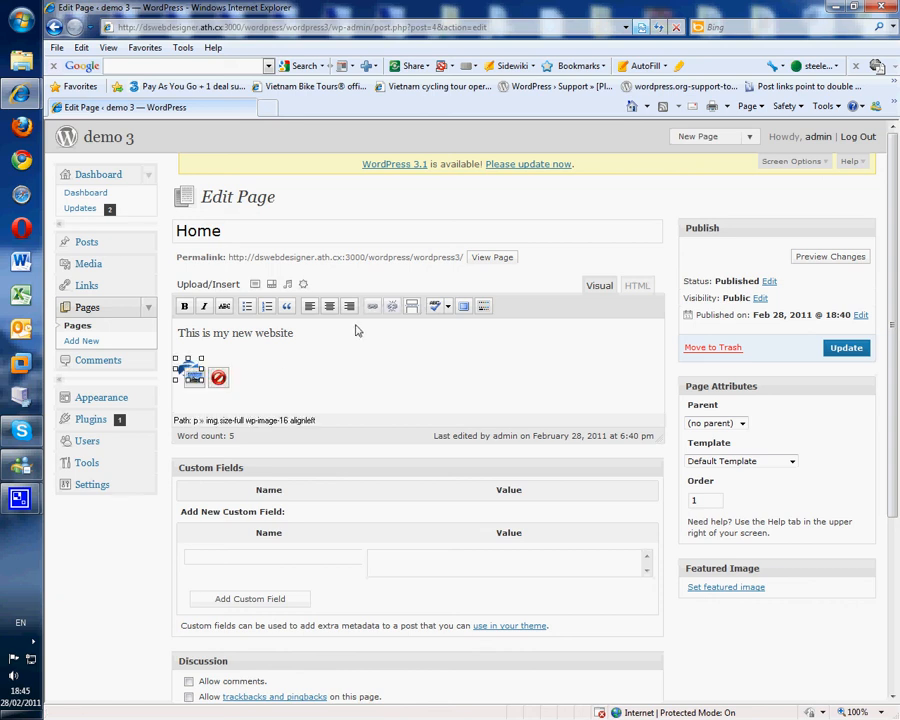
left_click(392, 310)
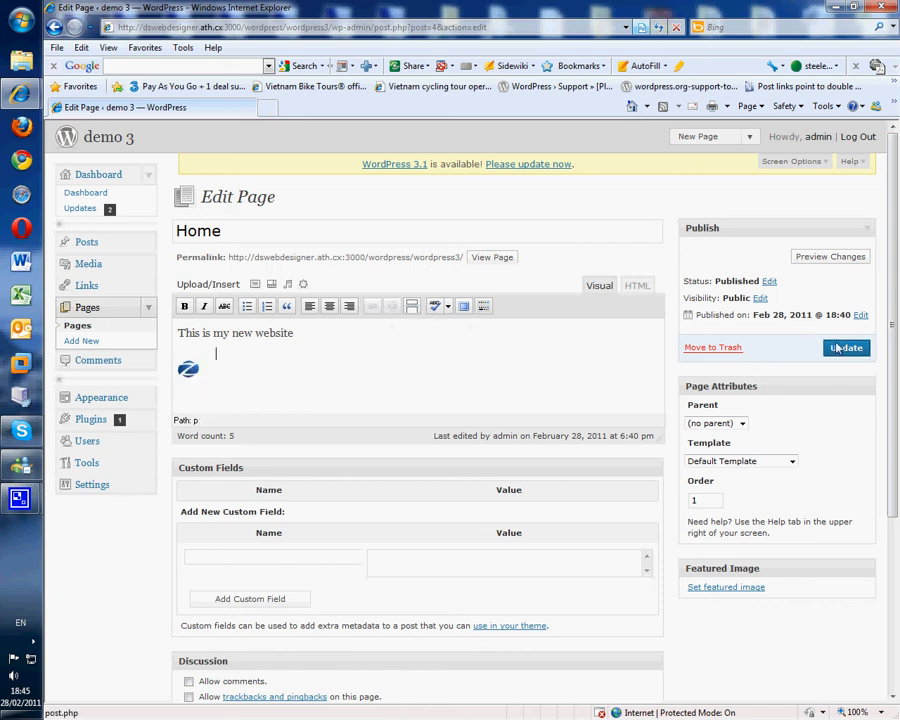
left_click(838, 347)
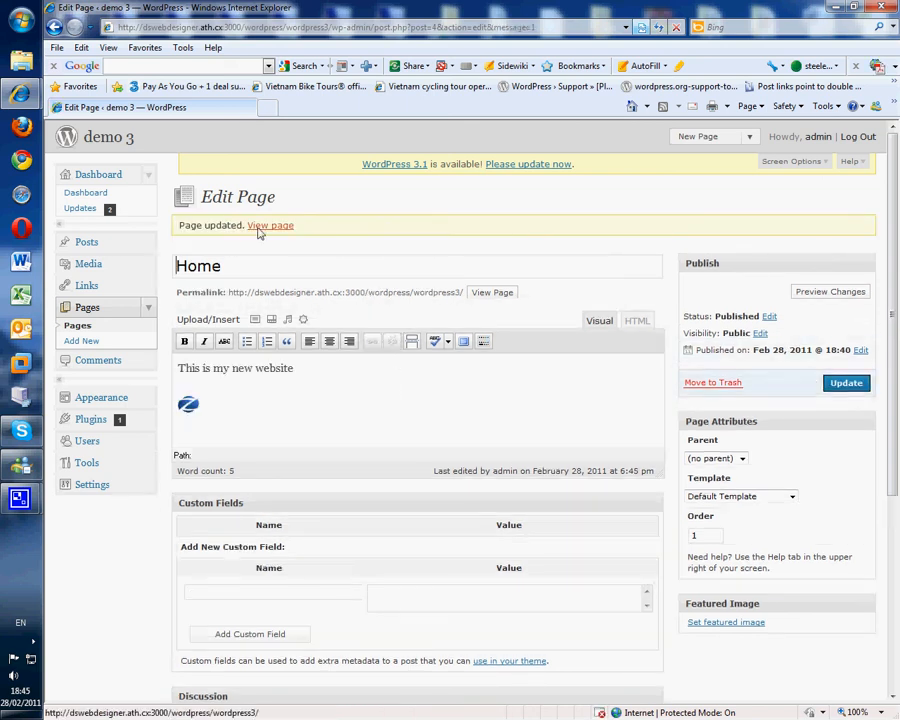
left_click(268, 226)
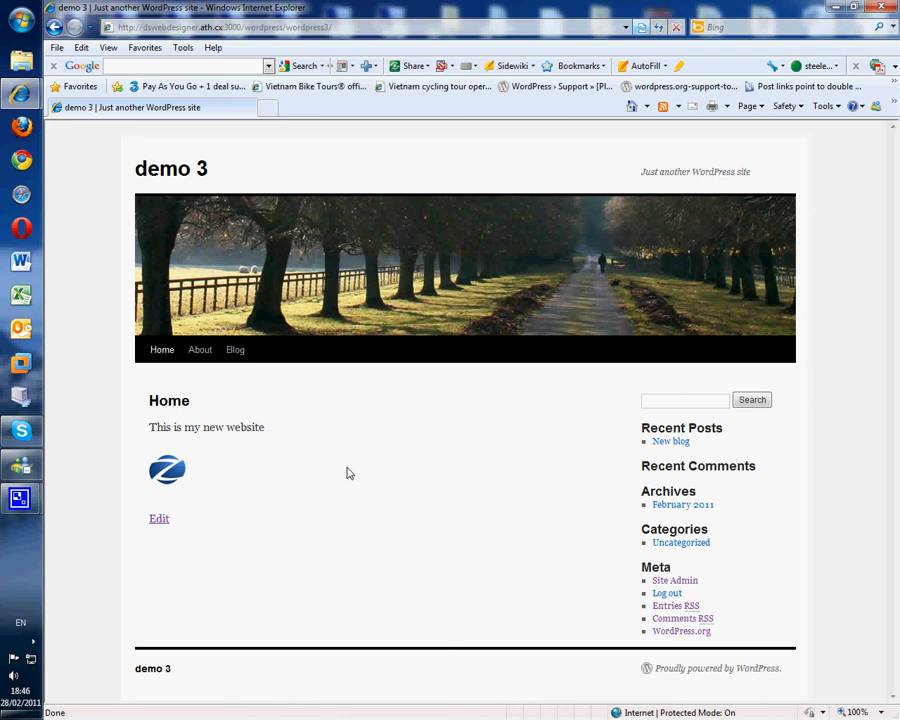
Return from the published site to its admin dashboard and open the Appearance section for themes
left_click(668, 582)
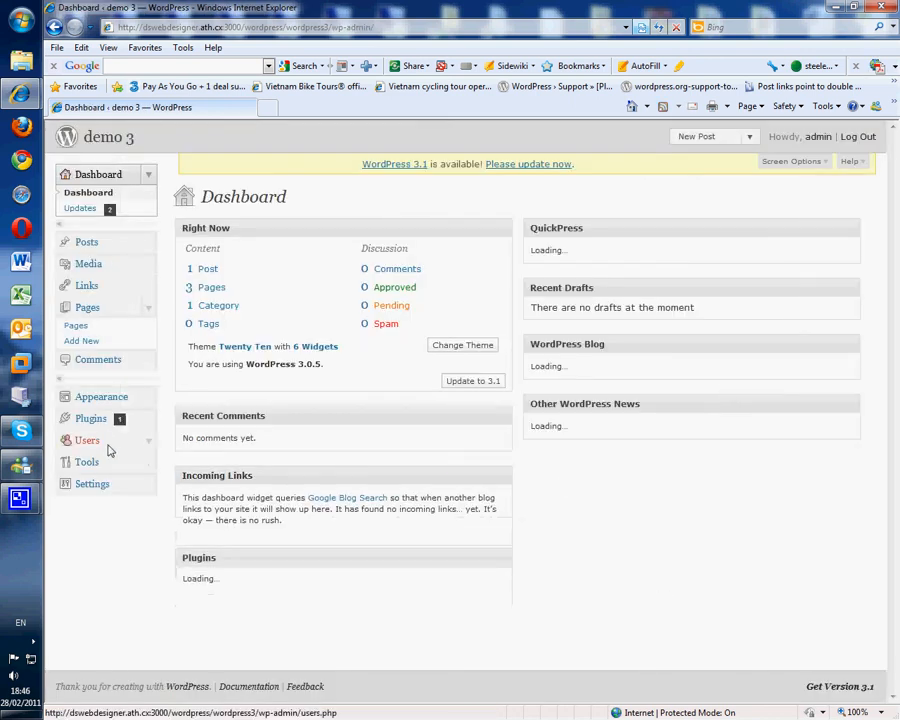
left_click(90, 404)
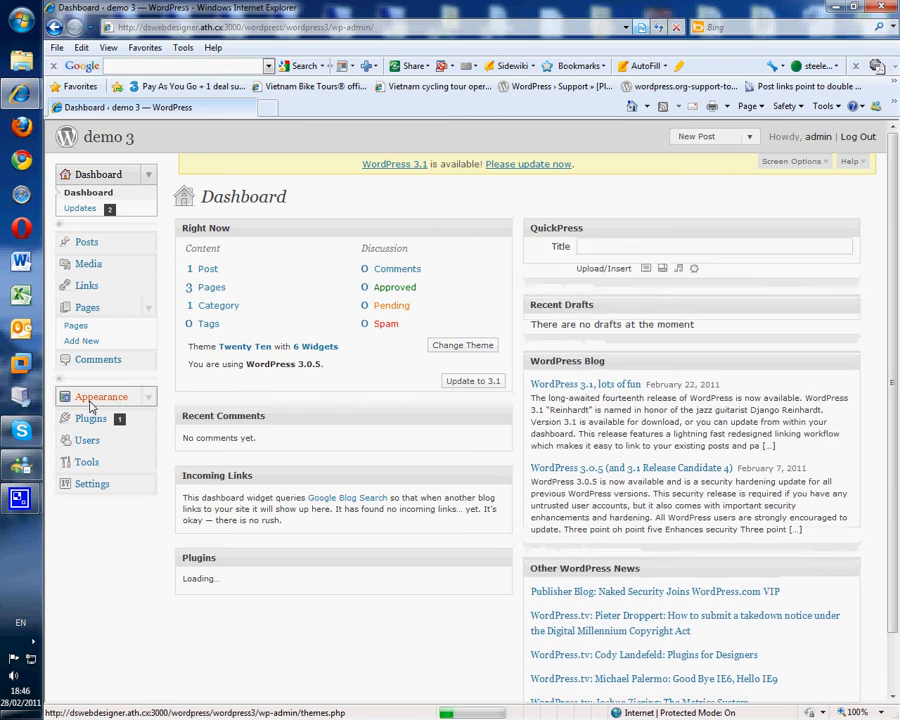